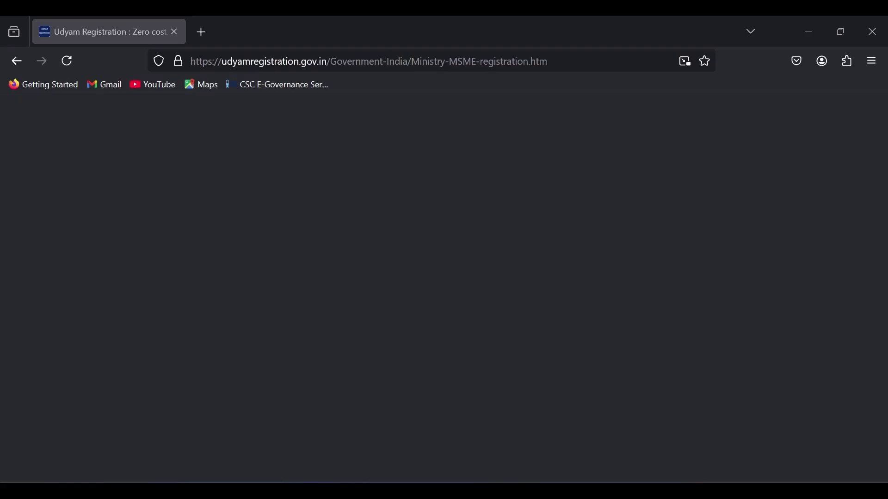
# Start a new-entrepreneur registration and enter the Aadhaar number.
pyautogui.scroll(-3, 411, 323)
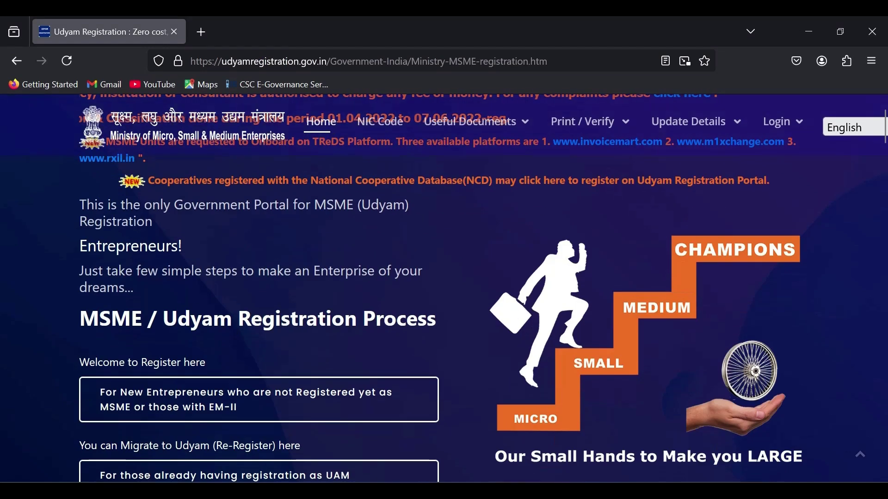
pyautogui.click(252, 404)
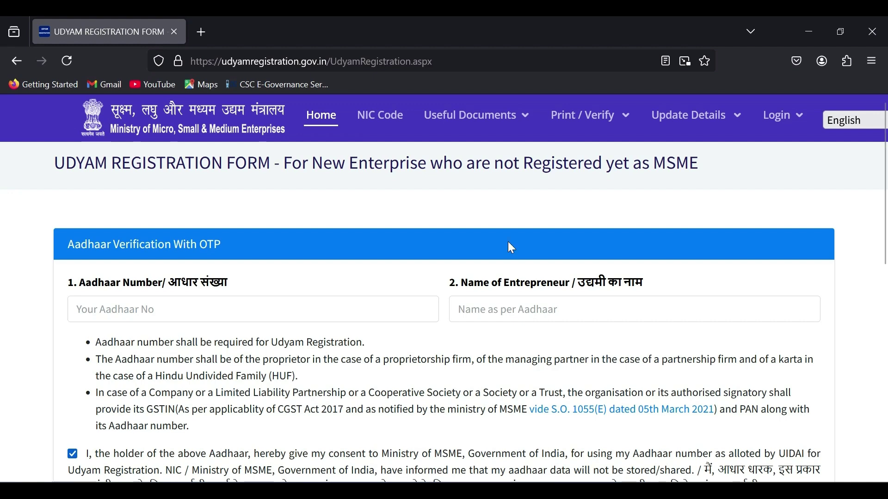
pyautogui.click(390, 317)
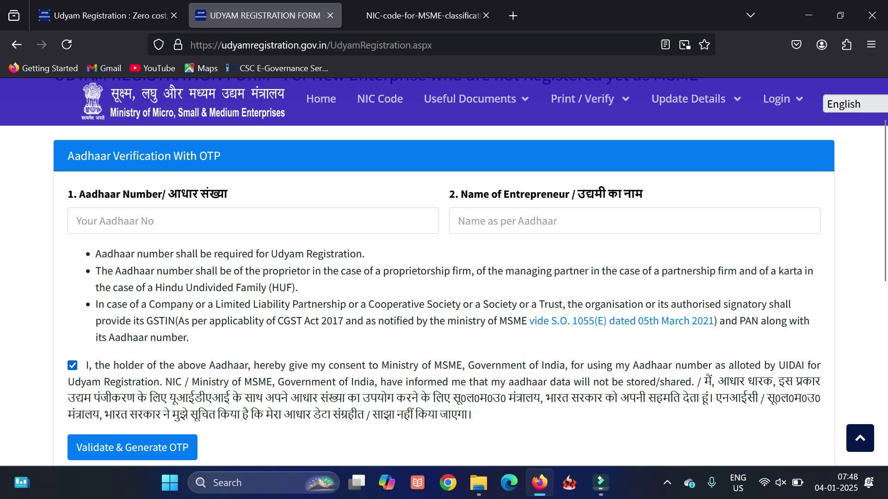
pyautogui.moveTo(671, 304); pyautogui.dragTo(757, 304)
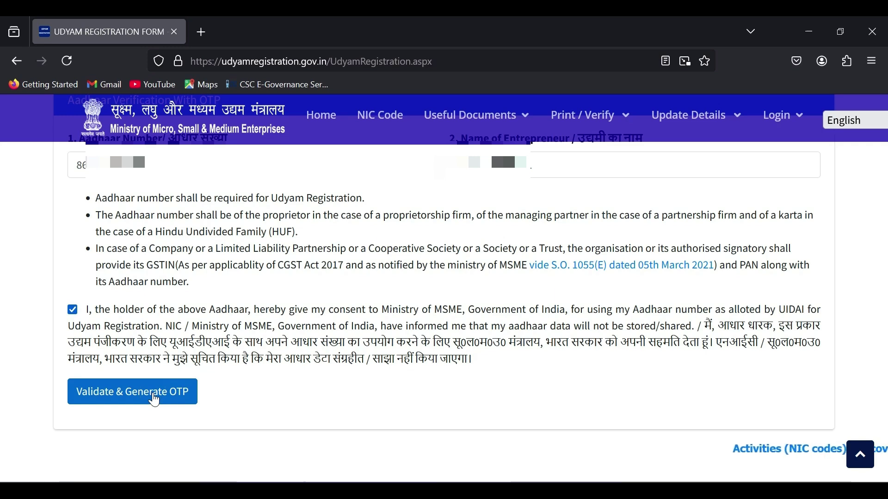
# Request the OTP, paste the received code, and verify the Aadhaar.
pyautogui.click(155, 400)
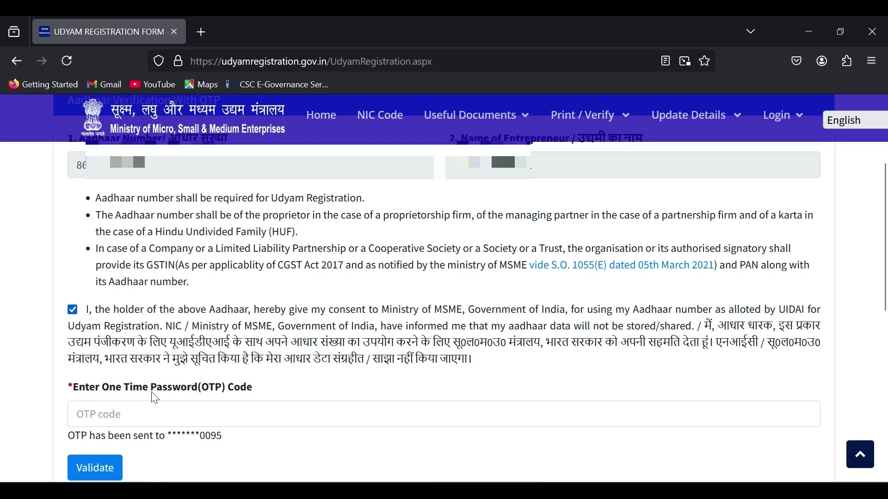
pyautogui.click(187, 414)
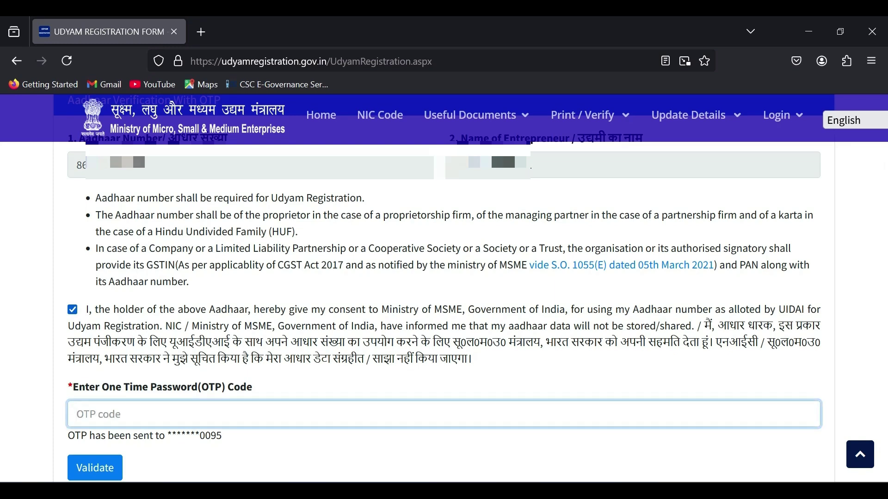
pyautogui.hotkey('ctrl', 'v')
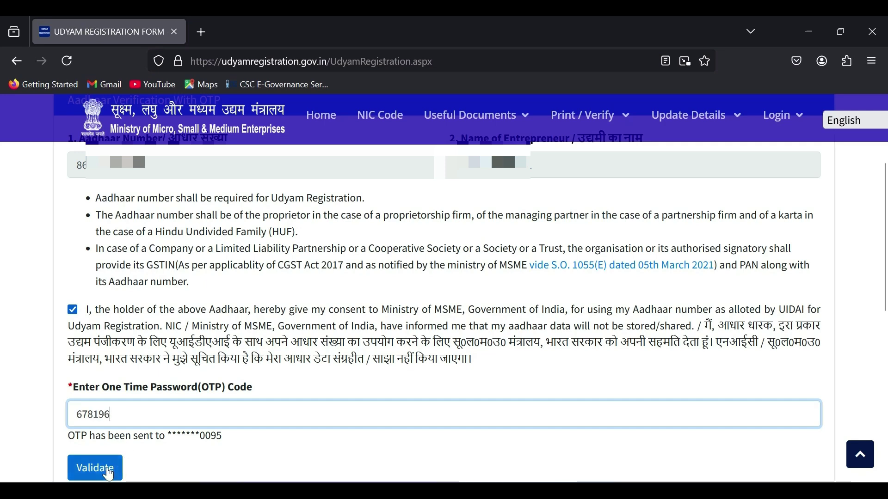
pyautogui.click(109, 474)
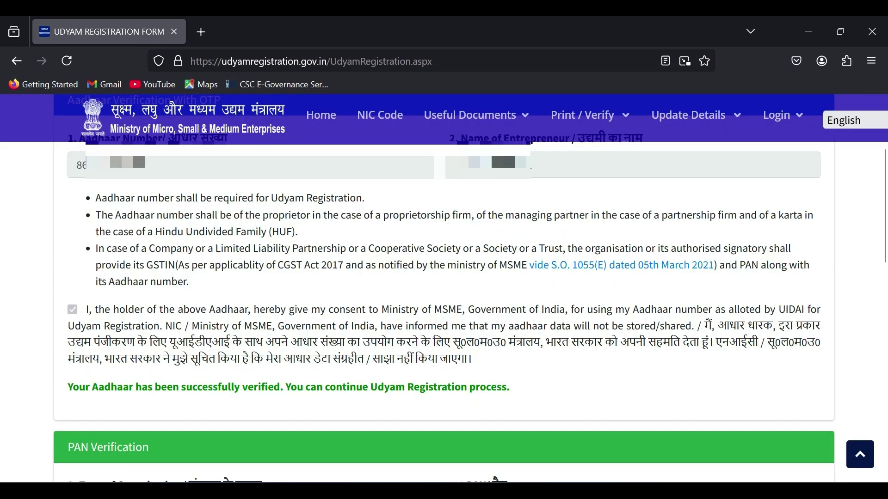
# Set Type of Organisation to 3. Partnership.
pyautogui.scroll(-5, 444, 310)
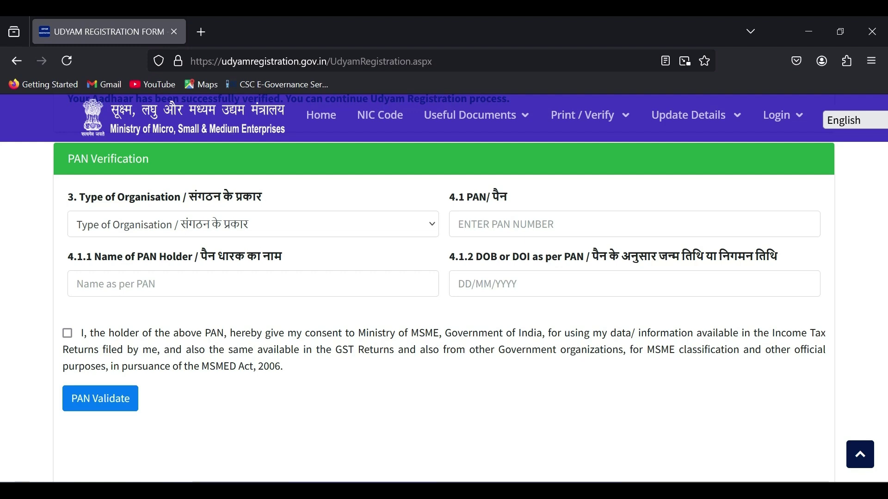
pyautogui.scroll(2, 306, 298)
pyautogui.click(306, 299)
pyautogui.scroll(-1, 157, 232)
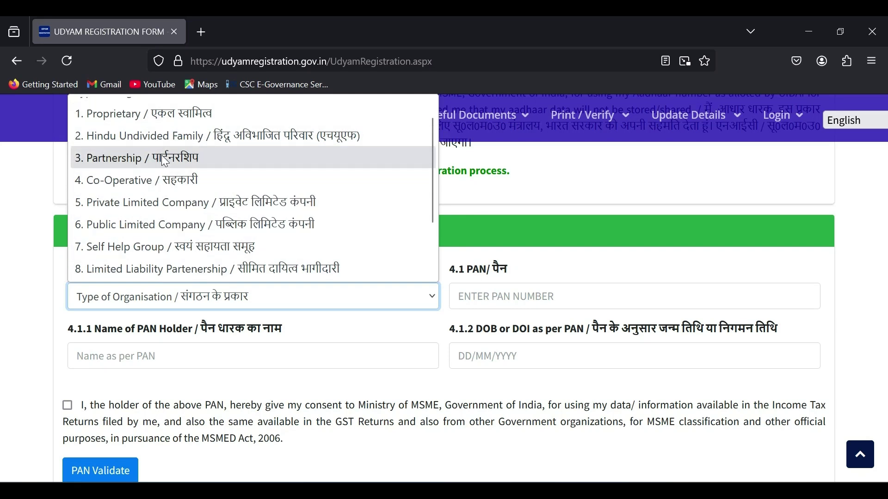
pyautogui.click(144, 157)
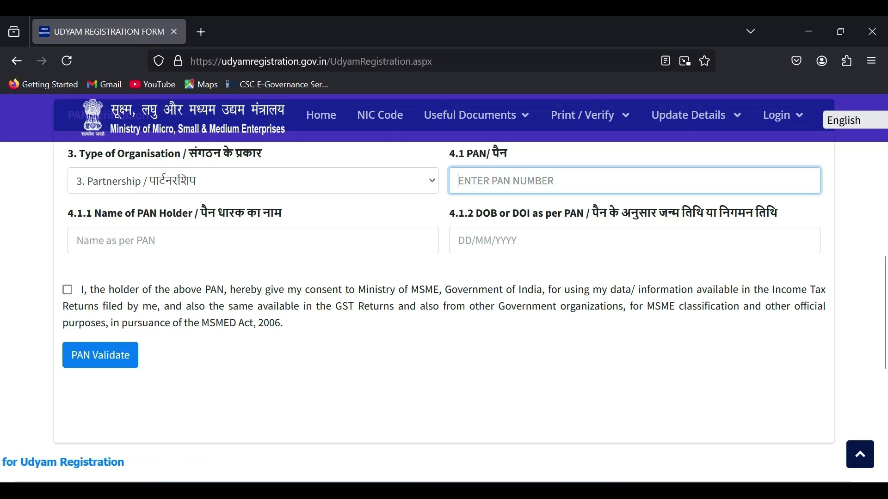
# Tick the PAN-data consent checkbox and begin entering the PAN number.
pyautogui.doubleClick(516, 215)
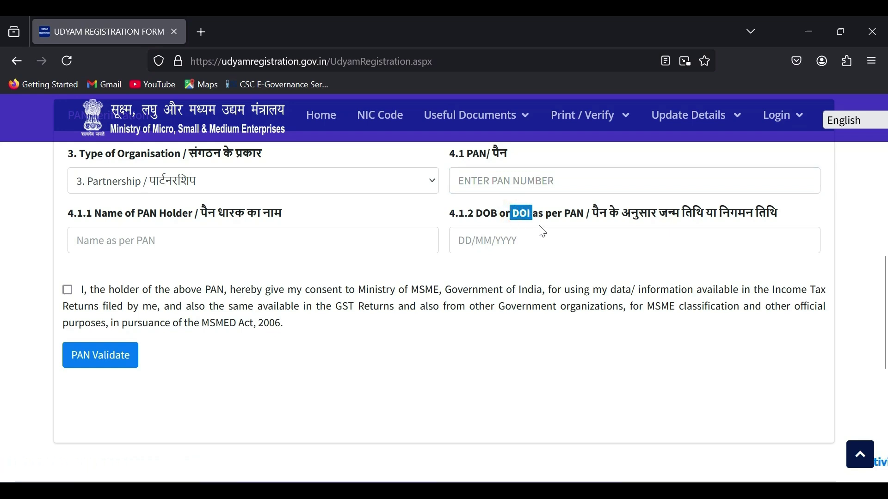
pyautogui.click(540, 227)
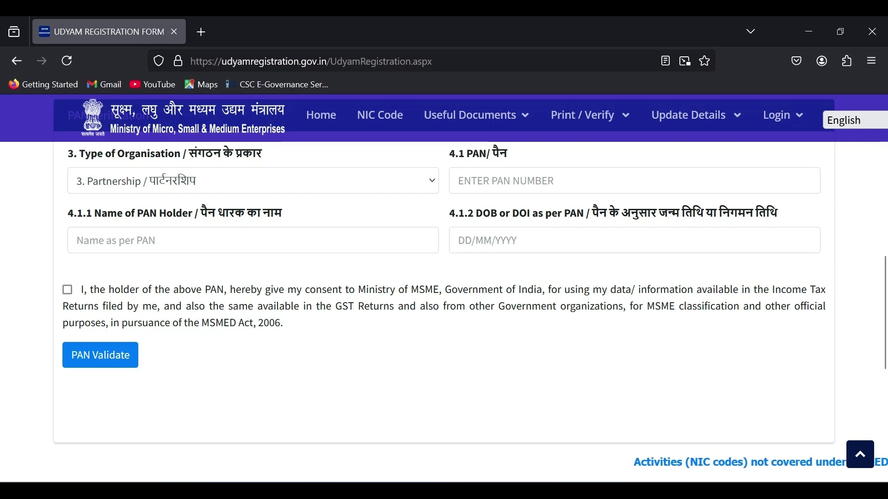
pyautogui.click(67, 290)
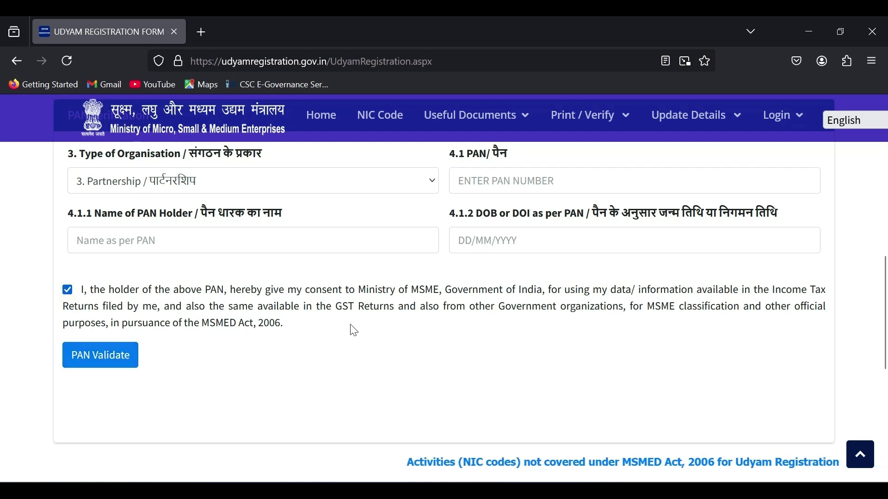
pyautogui.click(531, 181)
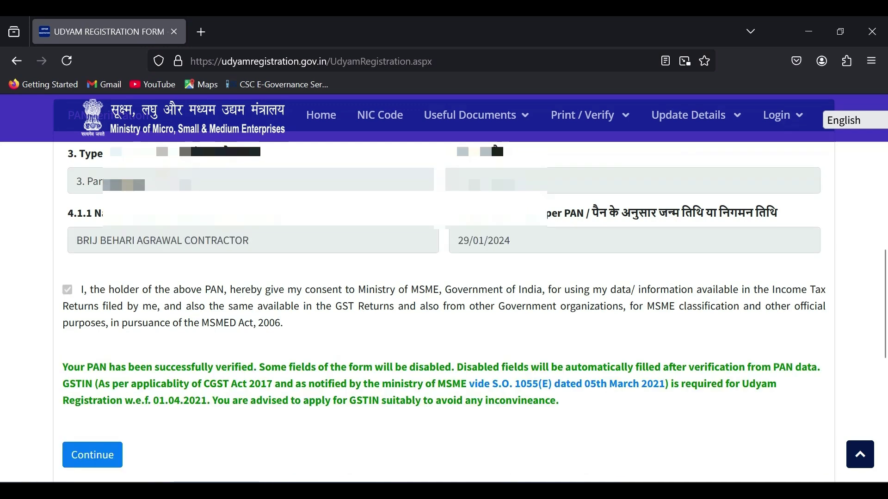
# Continue past PAN verification and answer Yes to having a GSTIN.
pyautogui.scroll(-4, 370, 369)
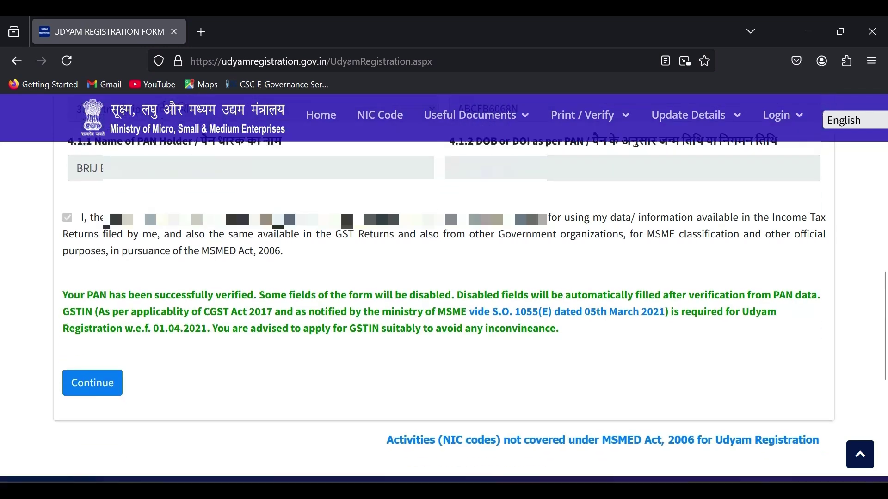
pyautogui.scroll(2, 370, 369)
pyautogui.scroll(1, 370, 367)
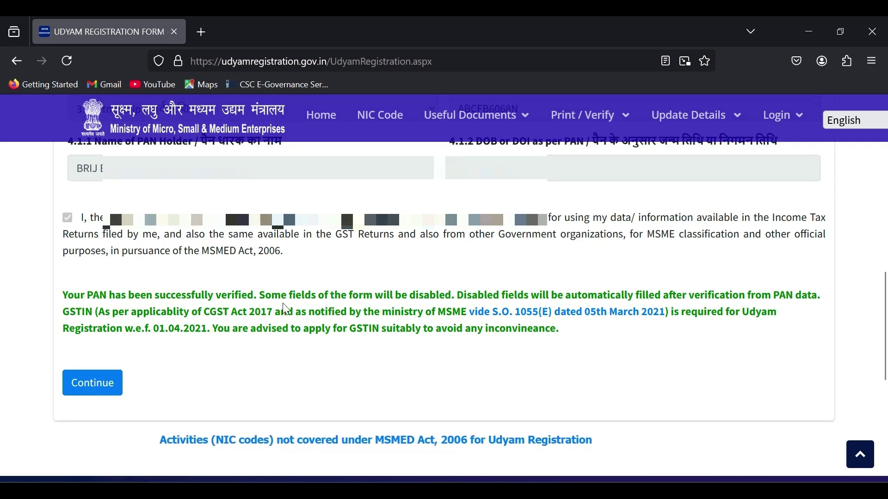
pyautogui.click(96, 385)
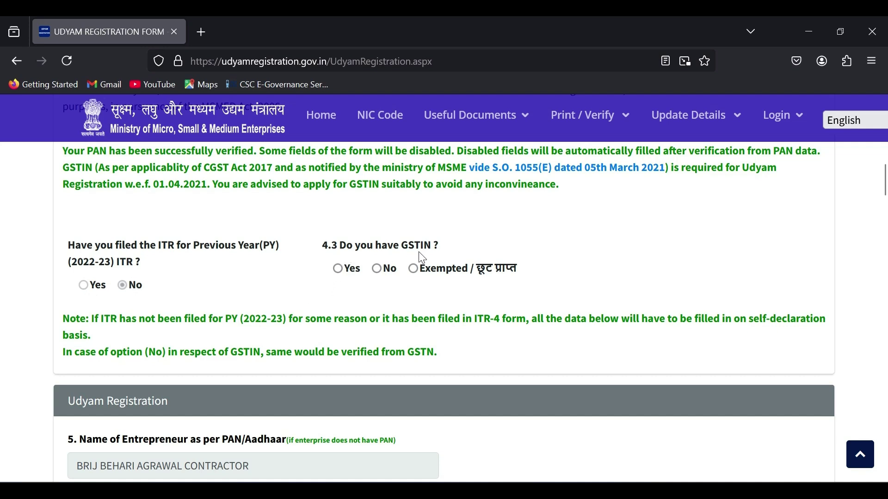
pyautogui.click(339, 270)
# Scroll down the form to the Social Category section.
pyautogui.scroll(-3, 345, 312)
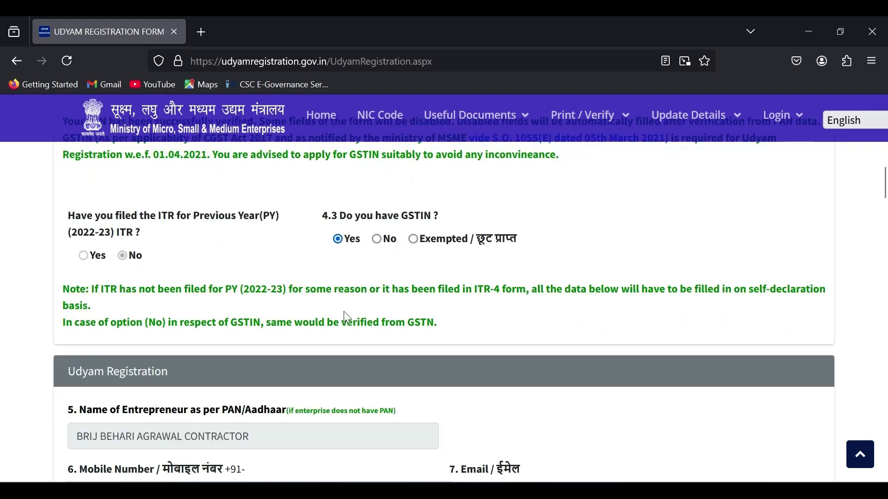
pyautogui.scroll(-3, 344, 312)
pyautogui.scroll(-6, 344, 316)
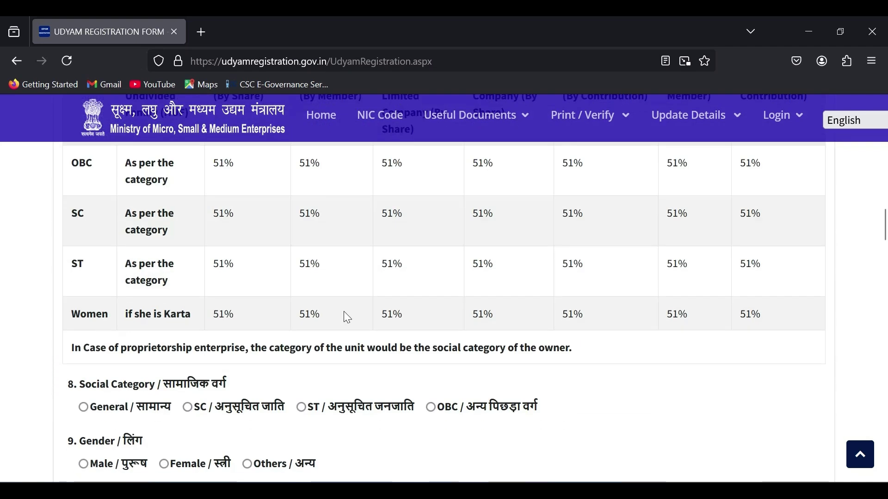
pyautogui.scroll(8, 345, 316)
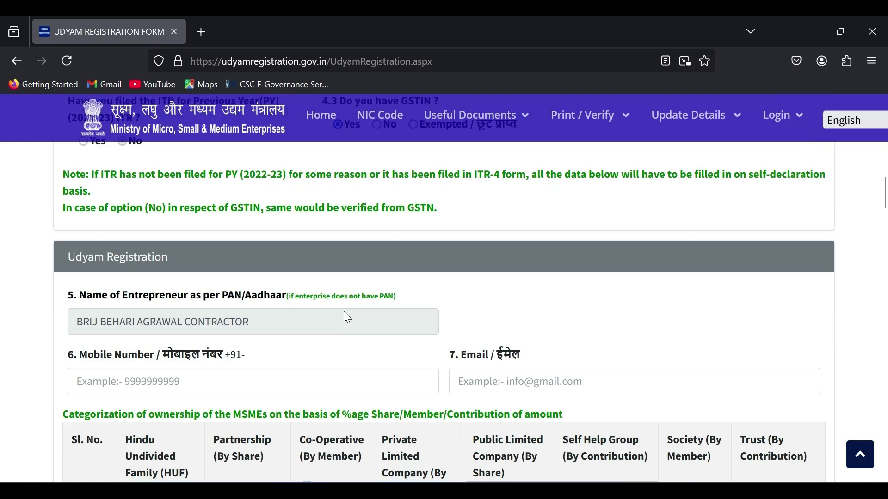
pyautogui.scroll(4, 344, 312)
pyautogui.scroll(-4, 343, 313)
pyautogui.scroll(-7, 495, 386)
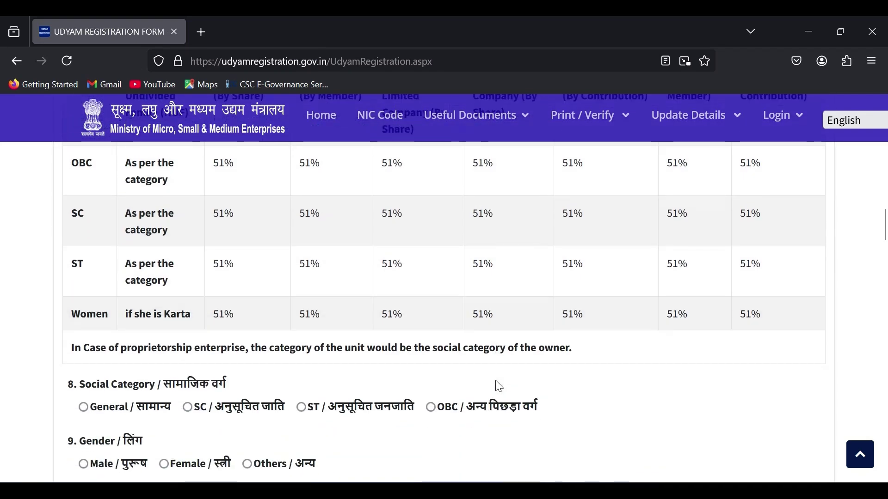
pyautogui.scroll(-2, 499, 387)
pyautogui.scroll(-2, 498, 386)
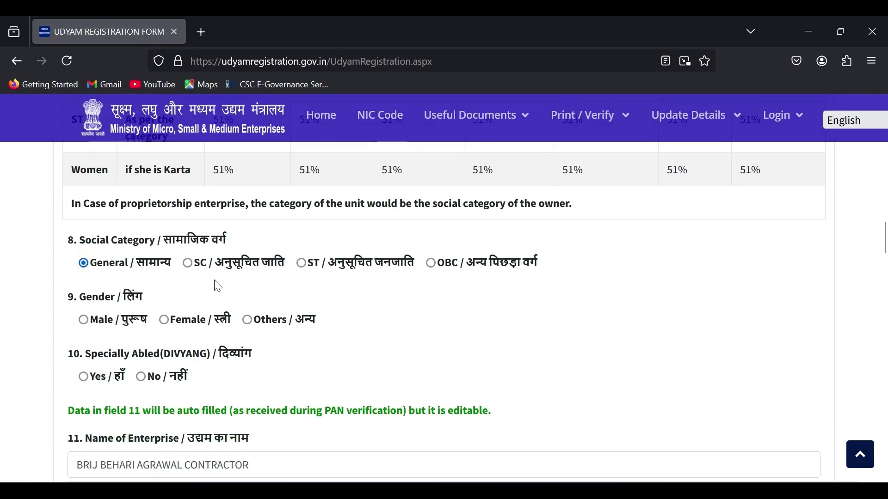
# Set gender to Male and Specially Abled (Divyang) to No.
pyautogui.click(85, 323)
pyautogui.click(146, 382)
pyautogui.scroll(-2, 263, 365)
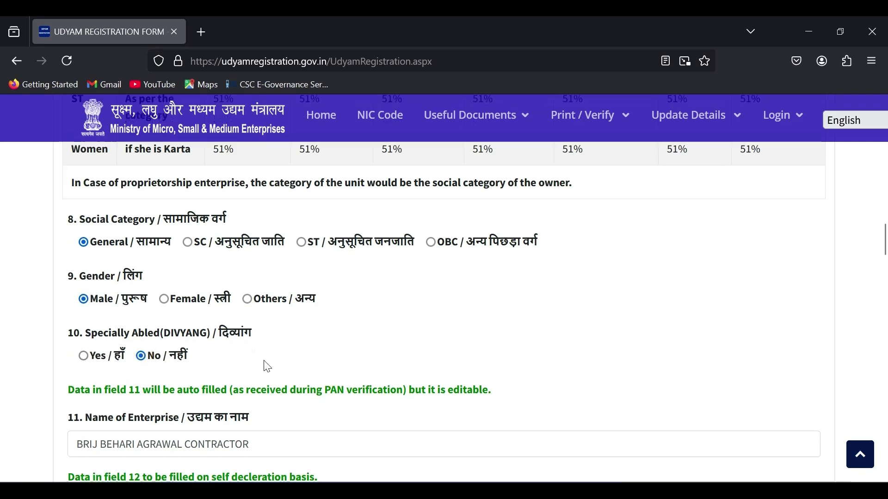
pyautogui.scroll(-2, 267, 366)
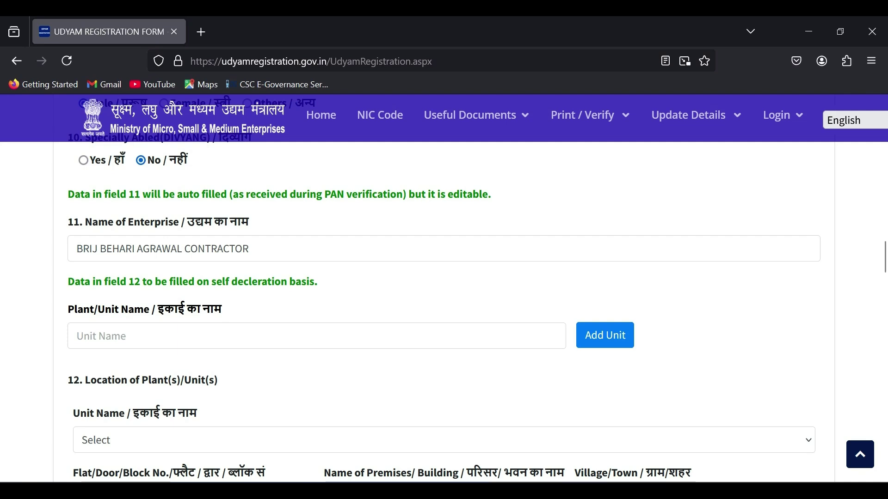
# Copy the enterprise name into Plant/Unit Name and add it as a unit.
pyautogui.tripleClick(162, 249)
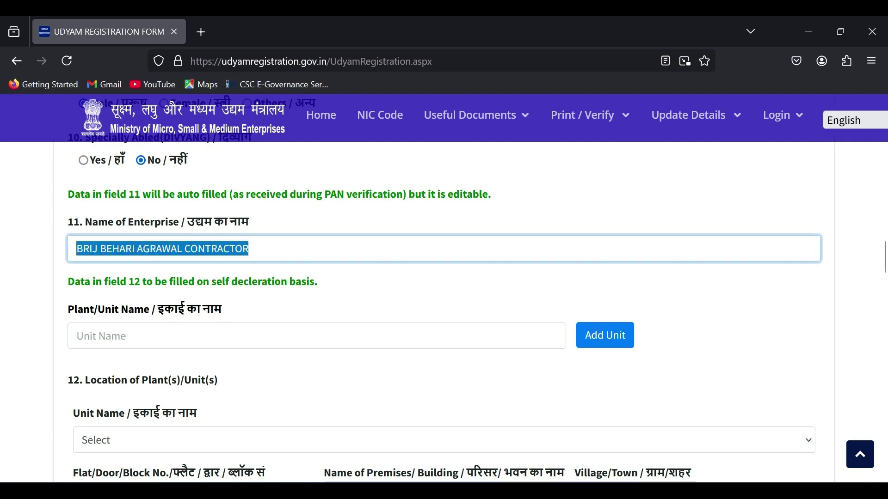
pyautogui.hotkey('ctrl', 'c')
pyautogui.click(214, 333)
pyautogui.hotkey('ctrl', 'v')
pyautogui.click(618, 340)
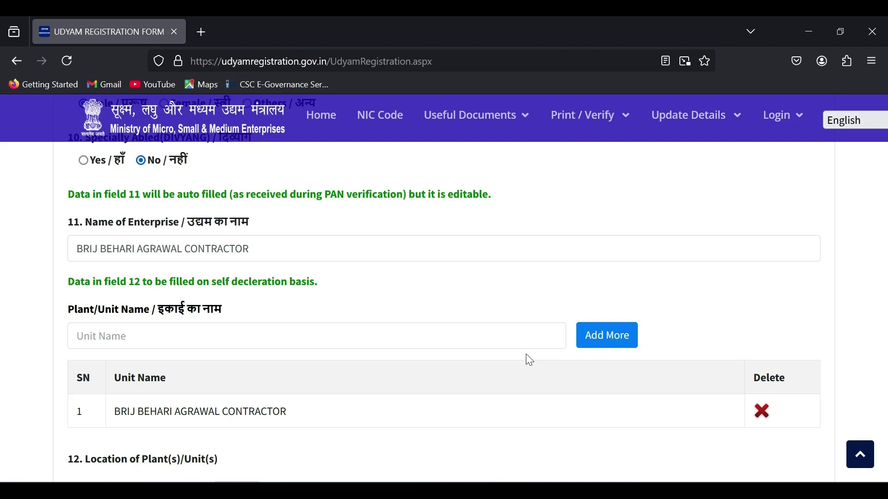
# Select the registered unit as the Unit Name for the plant location.
pyautogui.scroll(-3, 535, 362)
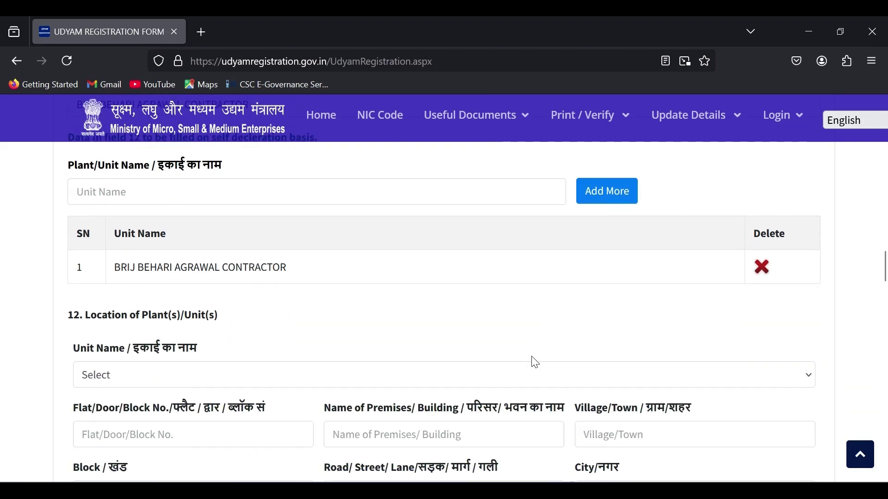
pyautogui.scroll(-2, 535, 362)
pyautogui.click(371, 304)
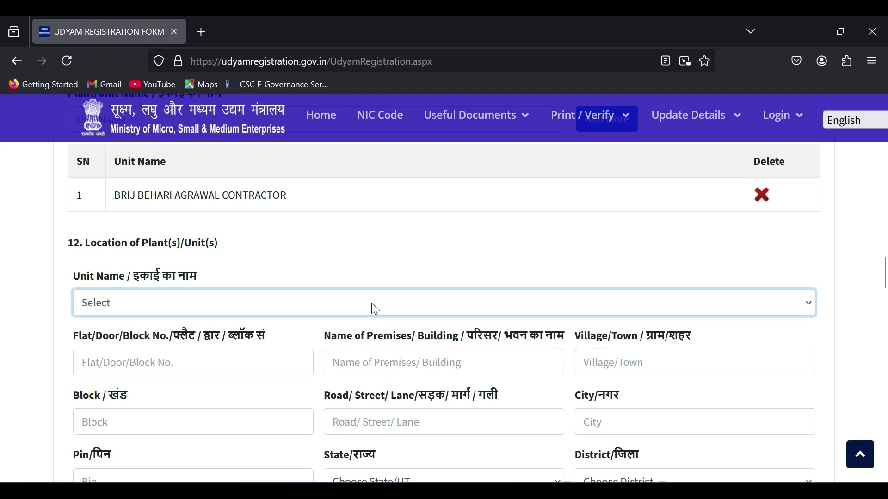
pyautogui.click(336, 344)
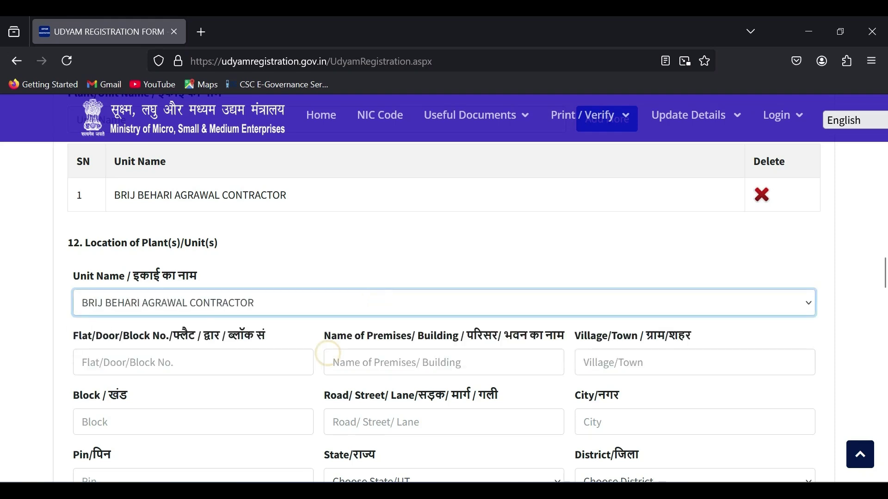
pyautogui.scroll(-2, 297, 333)
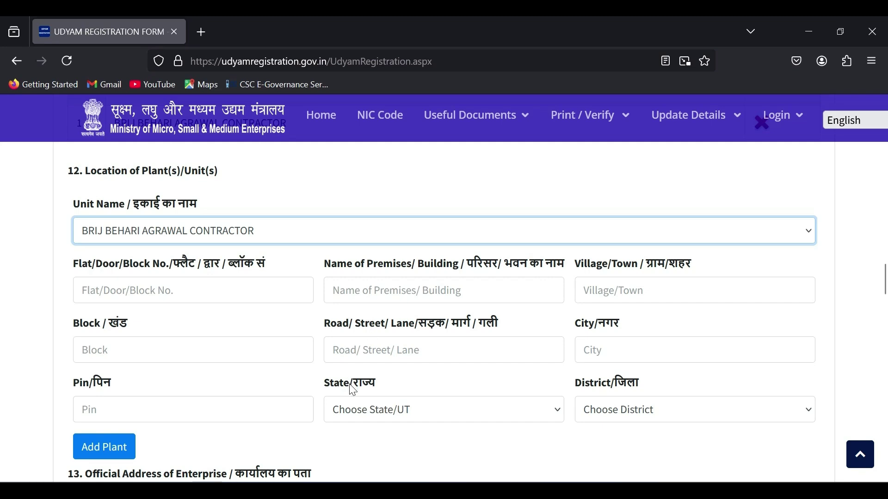
# Enter the plant's address with district DAUSA and add it to the locations table.
pyautogui.click(222, 289)
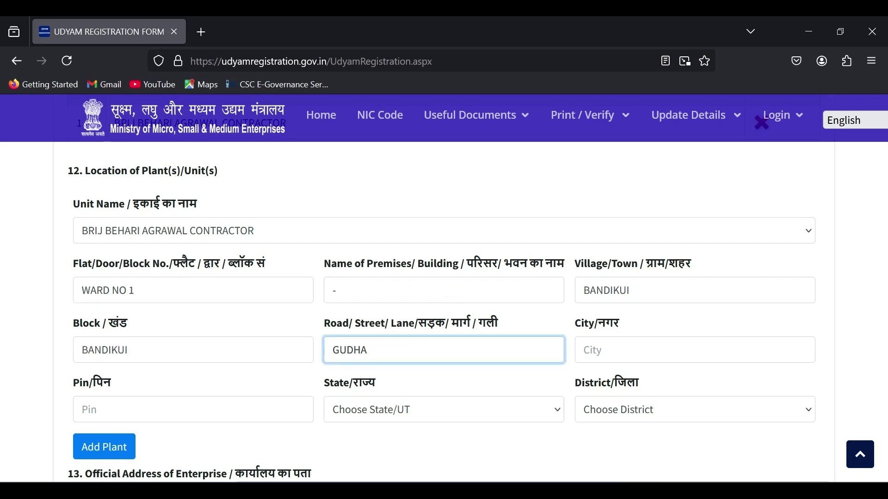
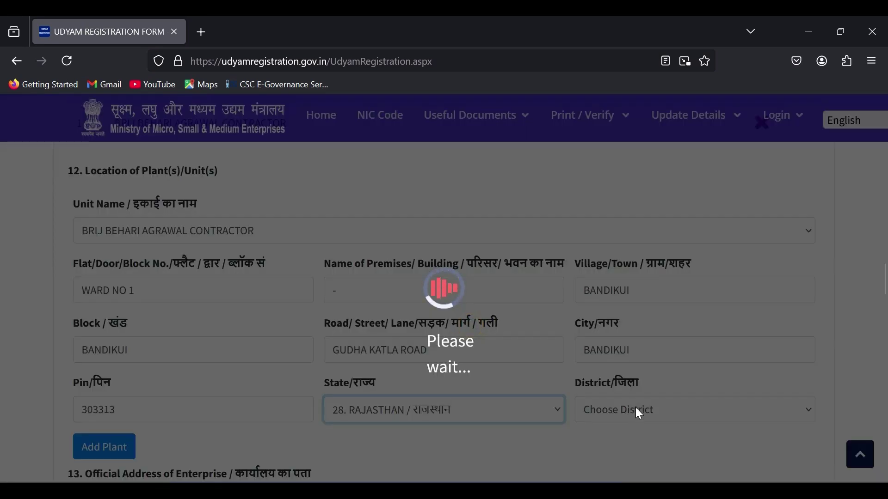
pyautogui.click(638, 411)
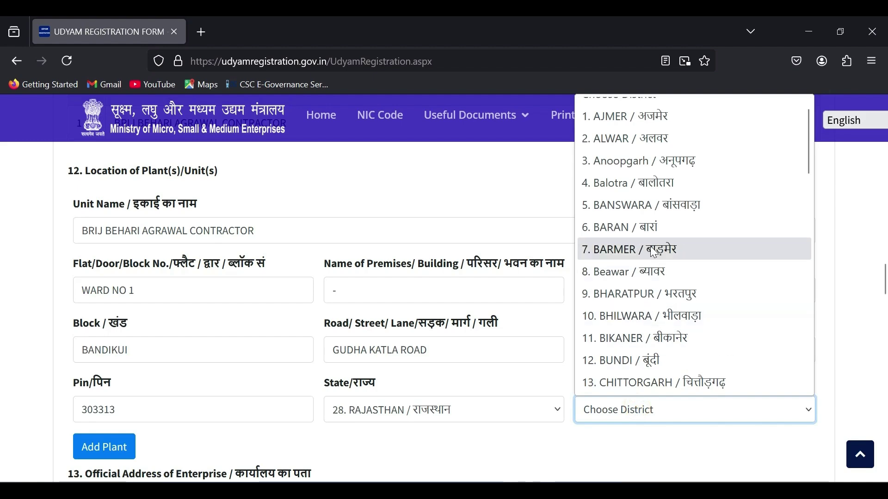
pyautogui.scroll(-4, 650, 245)
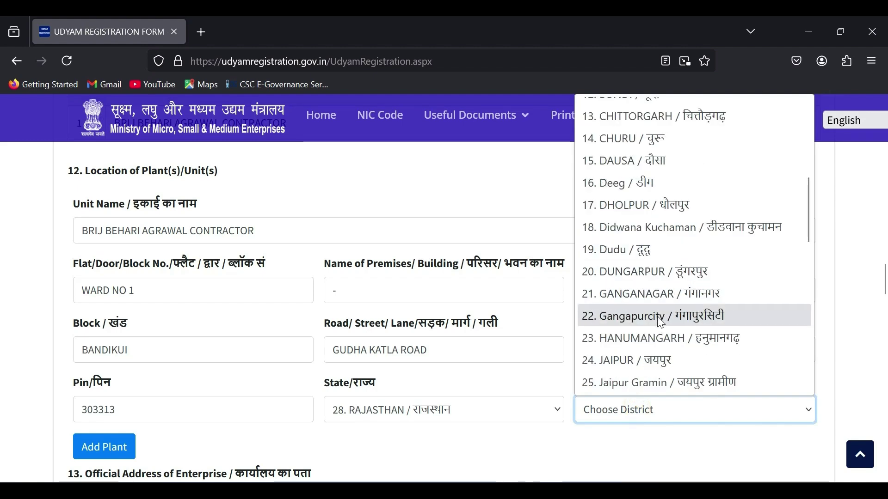
pyautogui.click(624, 160)
pyautogui.click(110, 446)
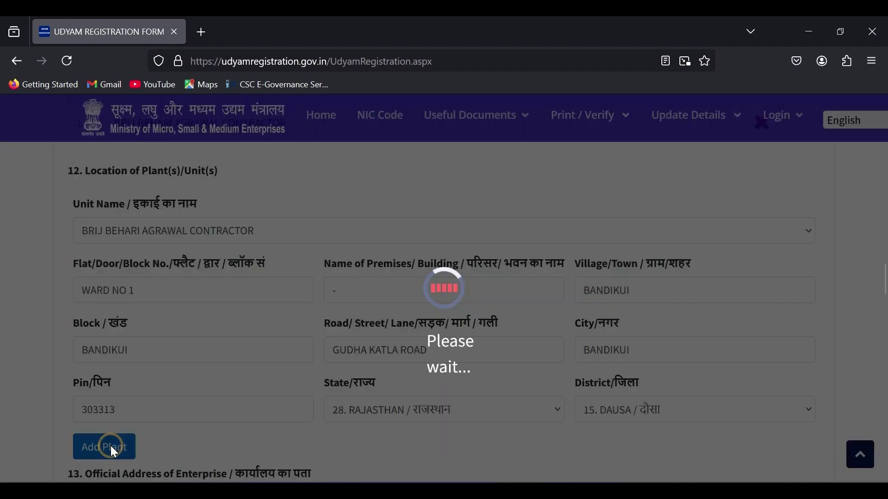
pyautogui.scroll(-5, 233, 405)
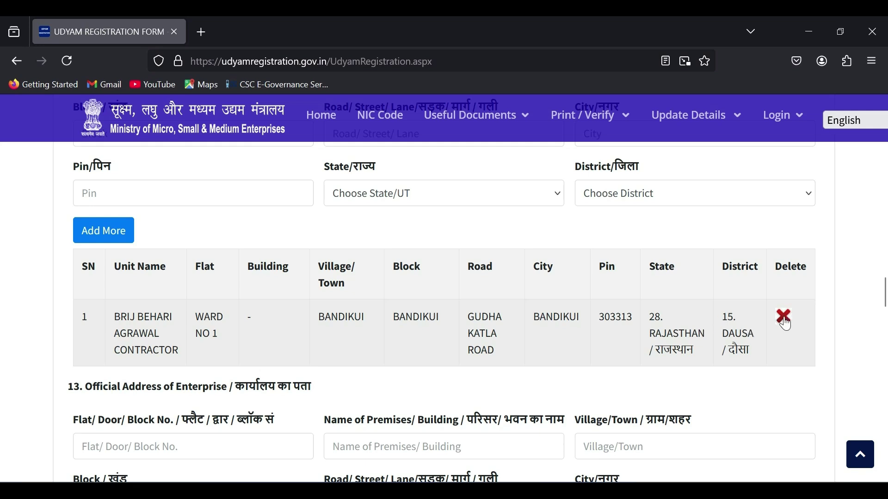
pyautogui.scroll(3, 667, 307)
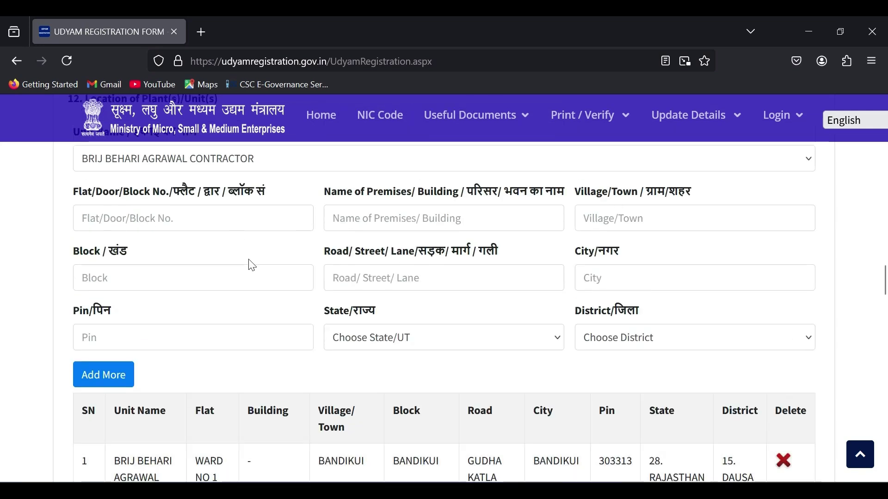
# Fill section 13's official address fields with the plant's address, Rajasthan and Dausa.
pyautogui.scroll(-2, 625, 276)
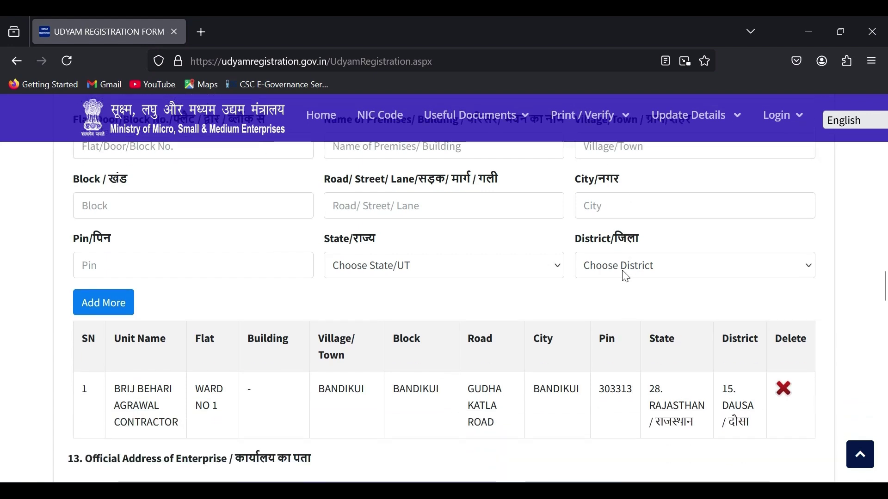
pyautogui.scroll(-4, 625, 277)
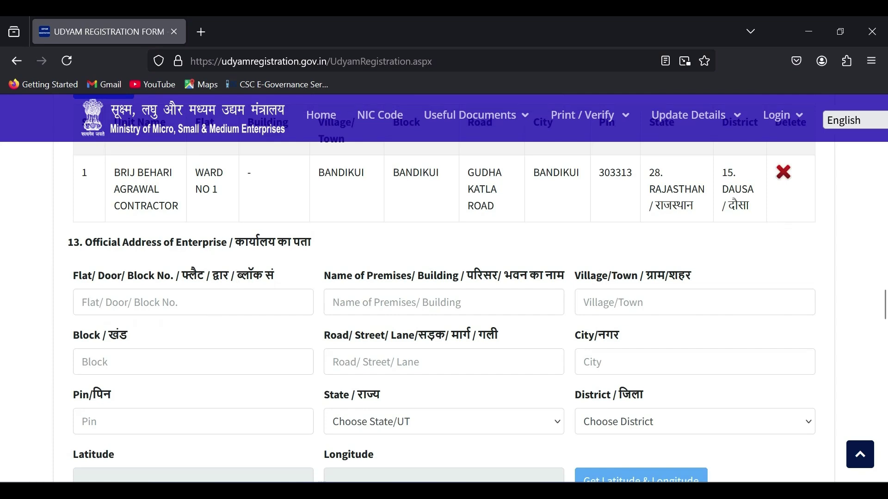
pyautogui.scroll(-2, 444, 300)
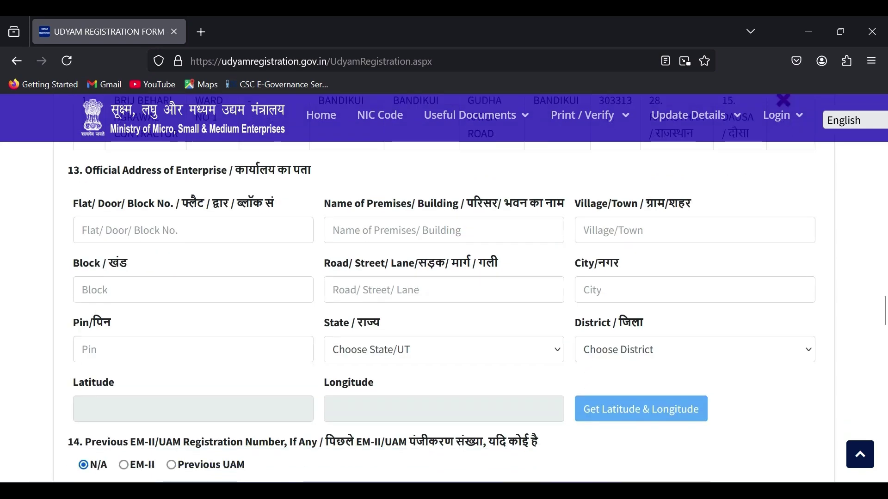
pyautogui.click(224, 230)
pyautogui.scroll(2, 241, 248)
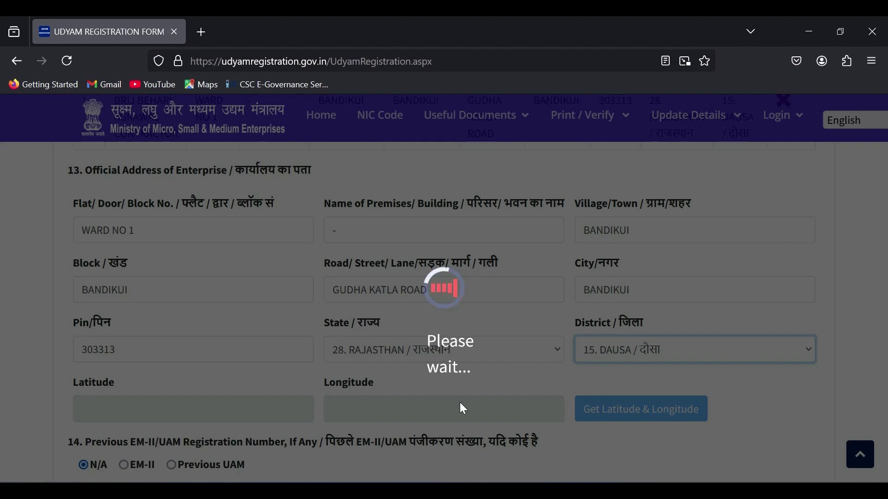
pyautogui.scroll(-2, 462, 409)
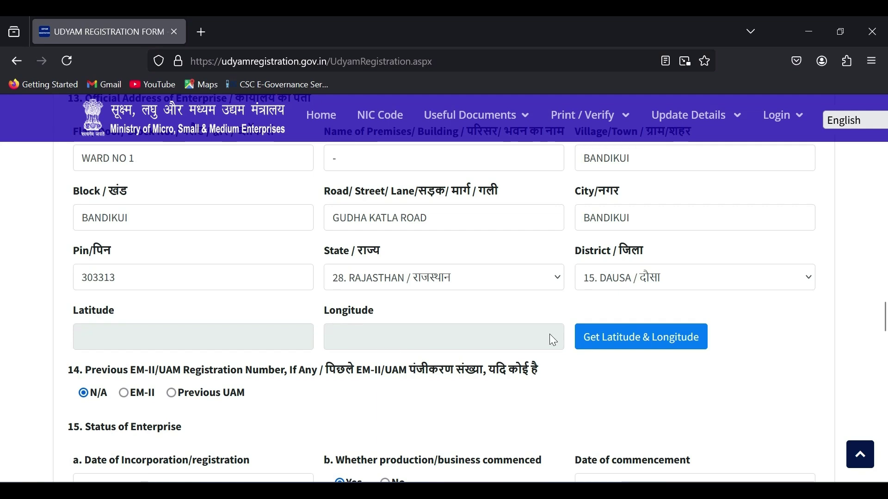
# Open the geo-tagging map and pan across Dausa district toward Basva.
pyautogui.click(618, 344)
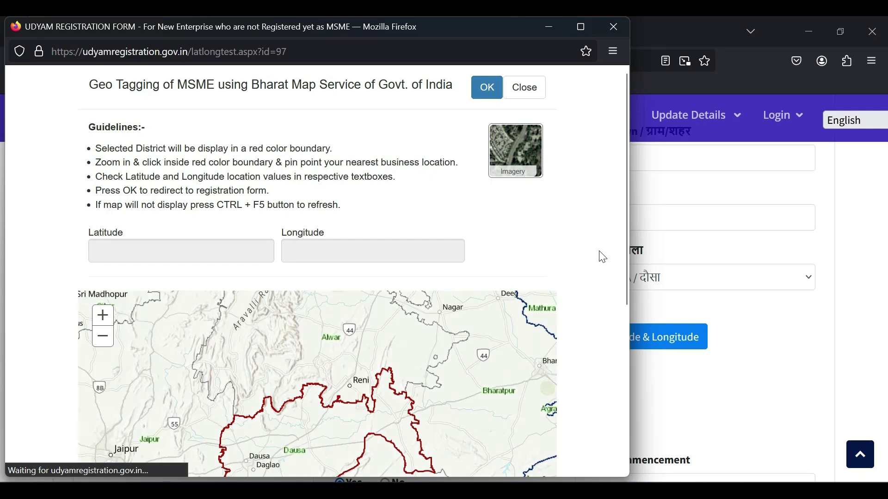
pyautogui.scroll(-3, 603, 257)
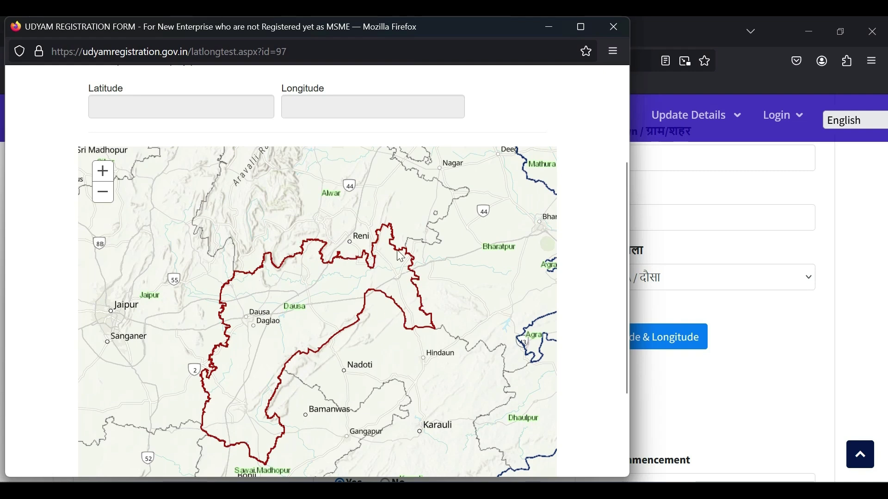
pyautogui.scroll(1, 280, 340)
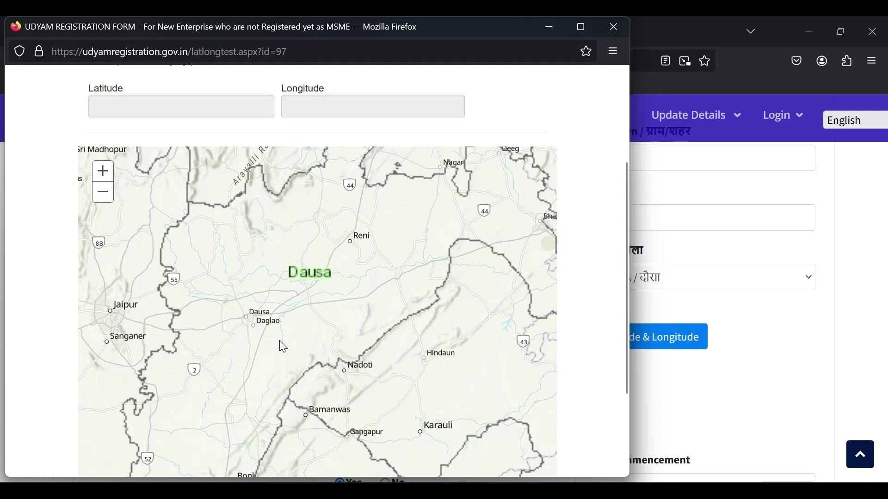
pyautogui.scroll(1, 279, 340)
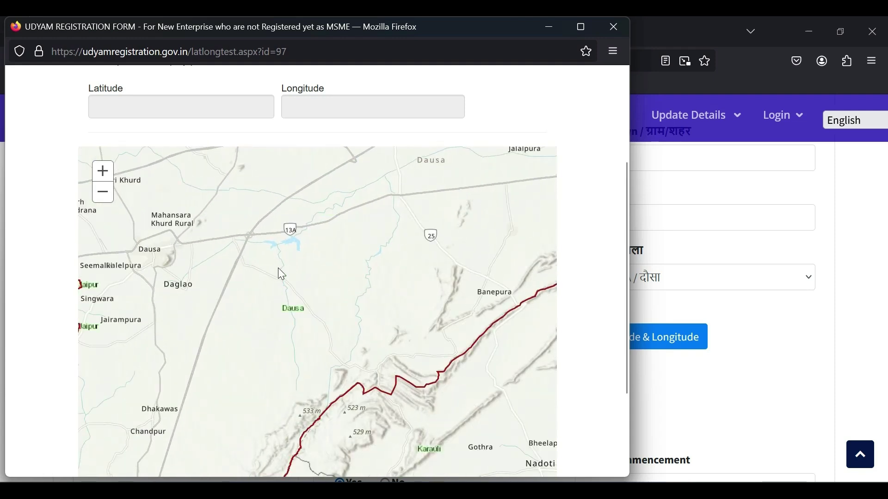
pyautogui.moveTo(281, 274); pyautogui.dragTo(356, 425)
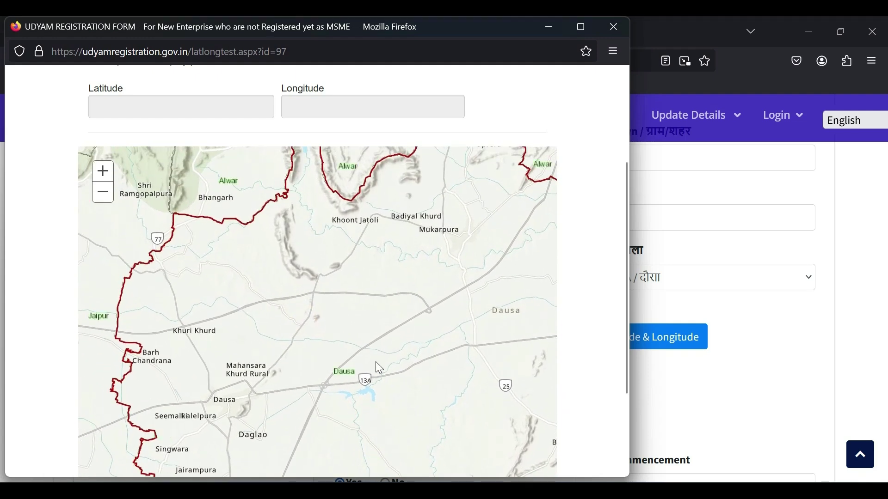
pyautogui.moveTo(393, 309); pyautogui.dragTo(317, 400)
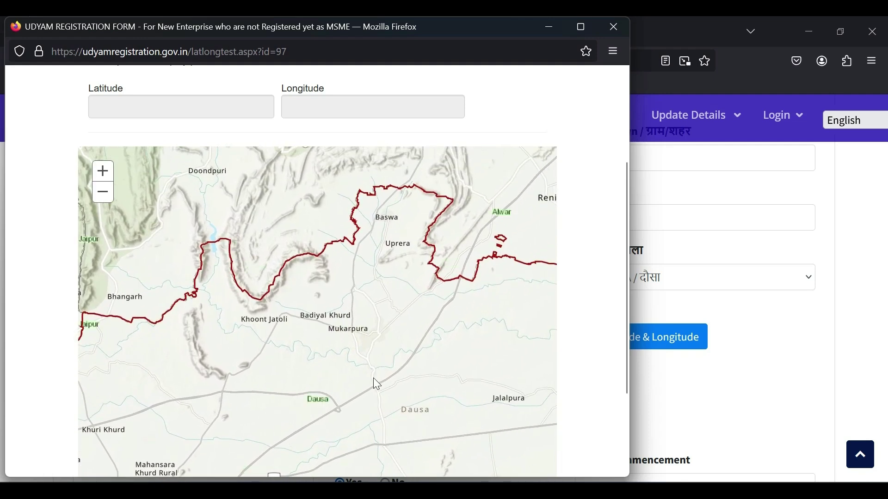
# Pan the map to the Keeratpura area near Dausa and confirm the location.
pyautogui.scroll(1, 373, 378)
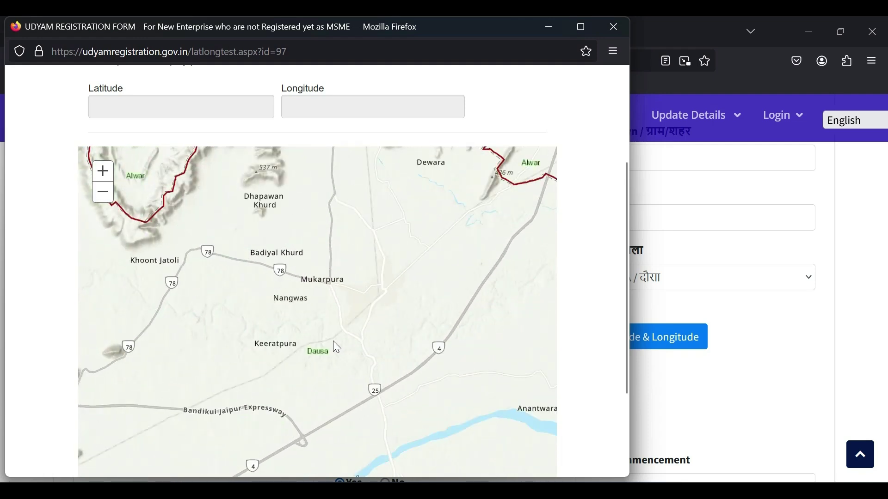
pyautogui.moveTo(334, 347); pyautogui.dragTo(457, 285)
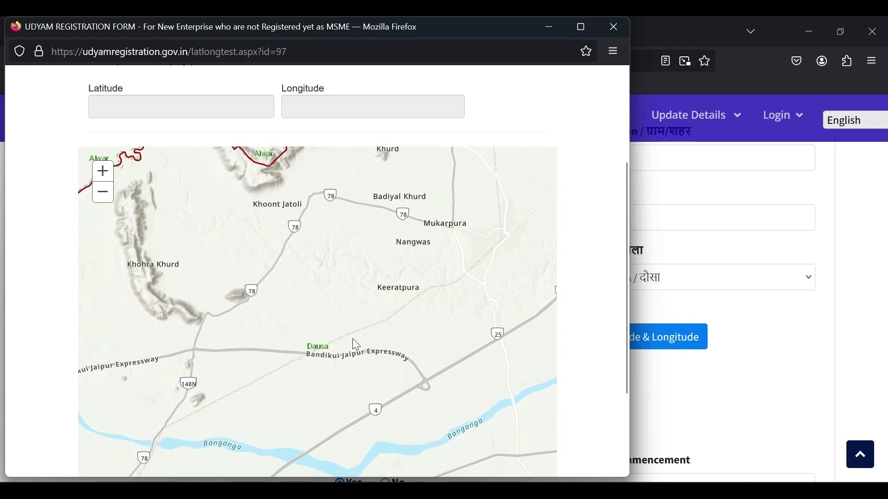
pyautogui.moveTo(326, 365); pyautogui.dragTo(313, 432)
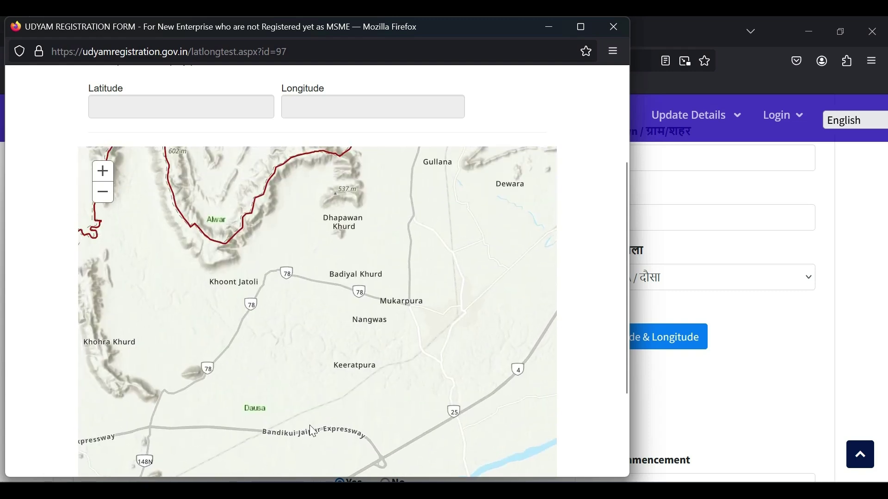
pyautogui.moveTo(339, 270); pyautogui.dragTo(264, 155)
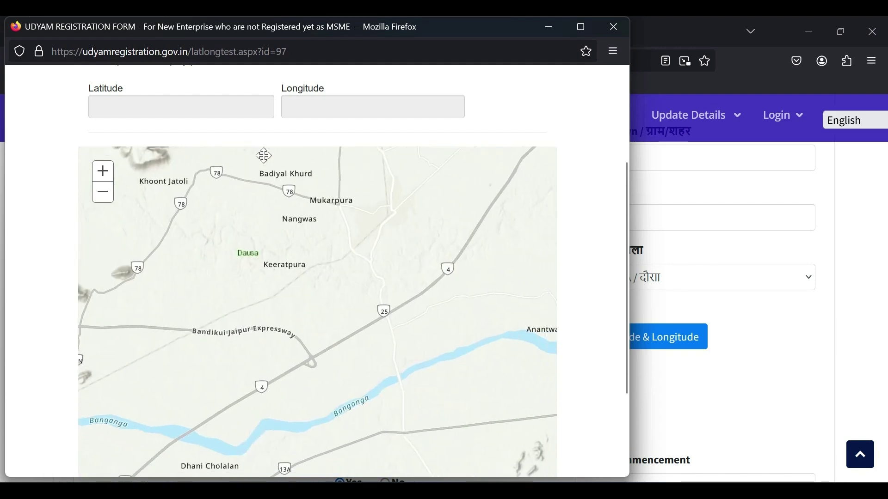
pyautogui.scroll(-3, 434, 348)
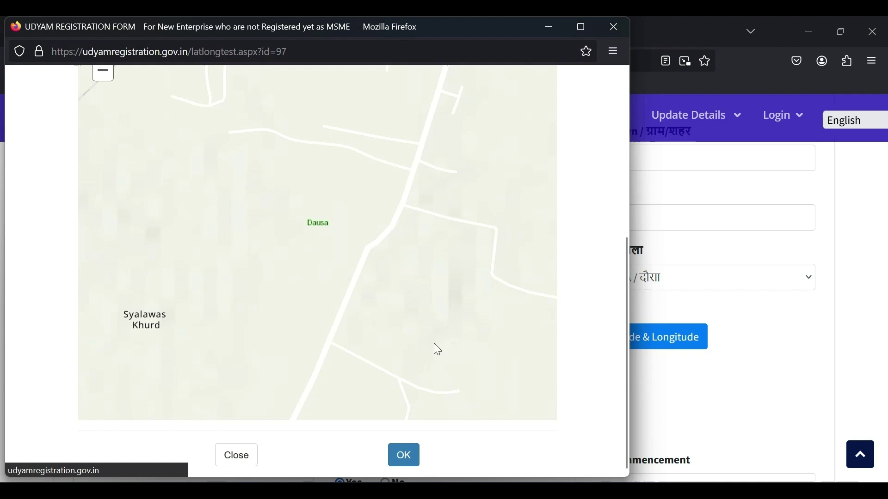
pyautogui.click(404, 462)
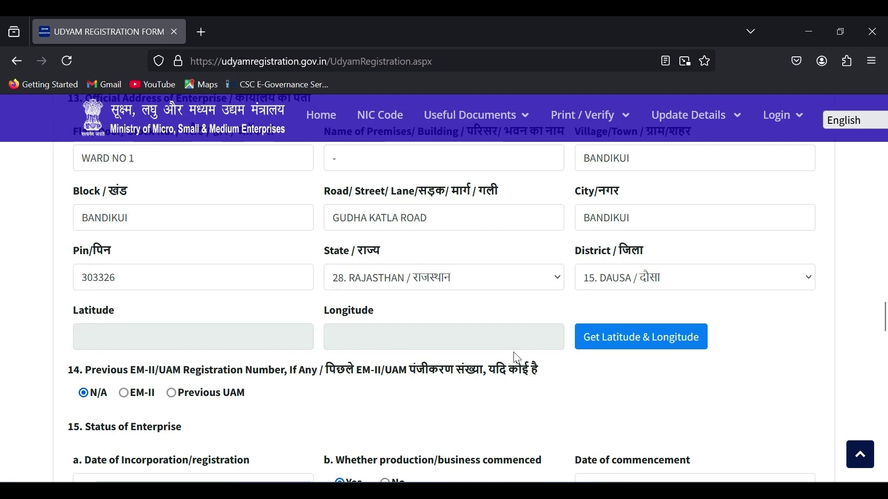
pyautogui.scroll(-3, 514, 359)
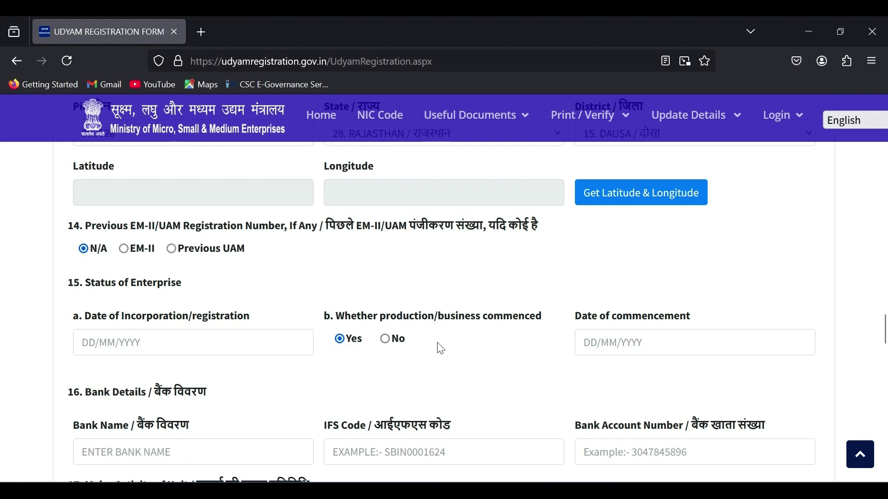
pyautogui.scroll(-2, 441, 350)
# Scroll down to the Bank Details and Major Activity of Unit sections.
pyautogui.scroll(-1, 441, 350)
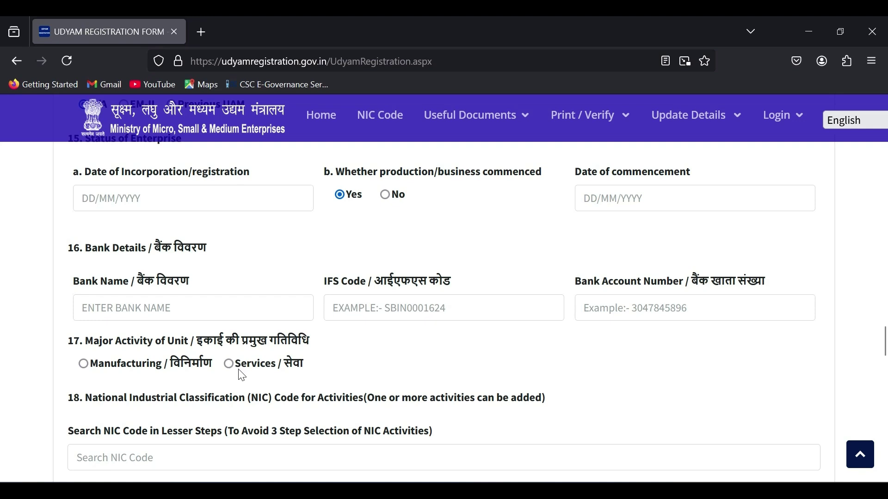
# Mark Major Activity of Unit as Services and open the NIC 2 Digit Code dropdown.
pyautogui.click(228, 363)
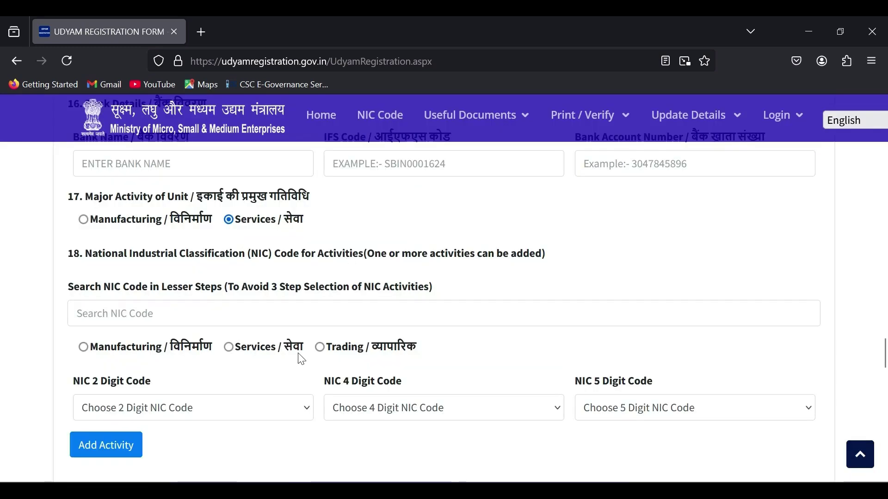
pyautogui.scroll(-2, 301, 359)
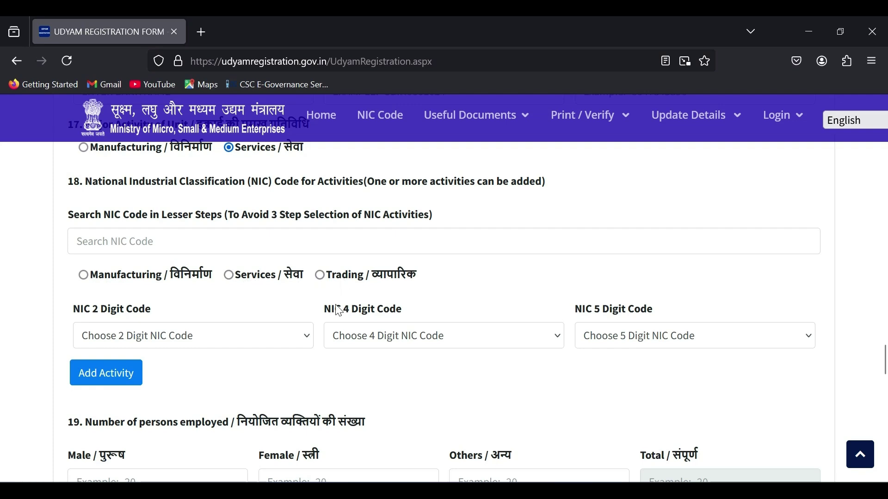
pyautogui.click(104, 314)
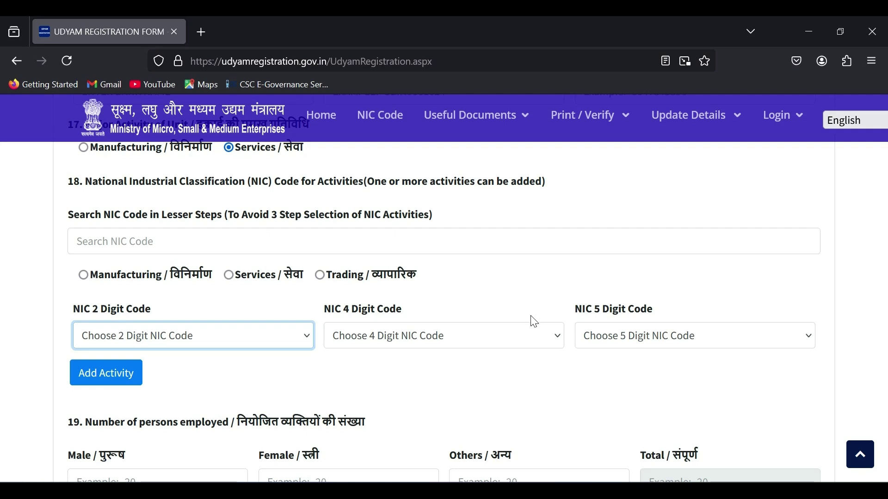
# Open the NIC code classification PDF and scroll to Section F Construction.
pyautogui.click(380, 116)
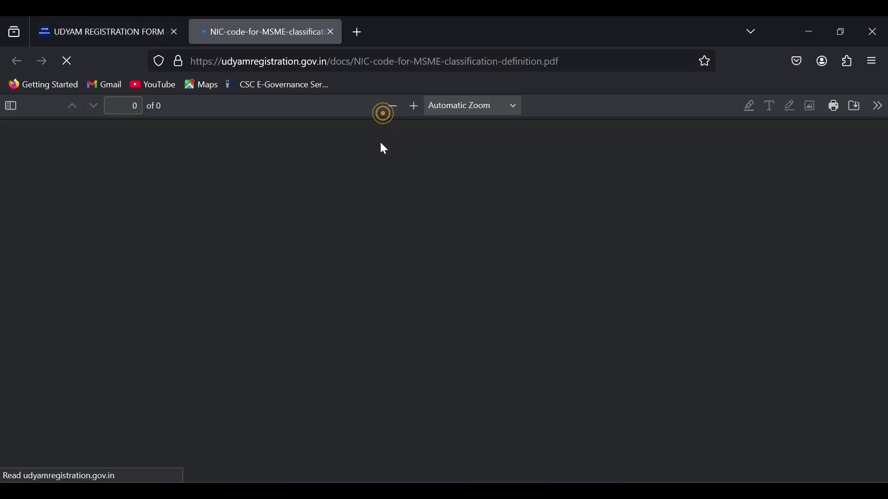
pyautogui.scroll(-10, 612, 325)
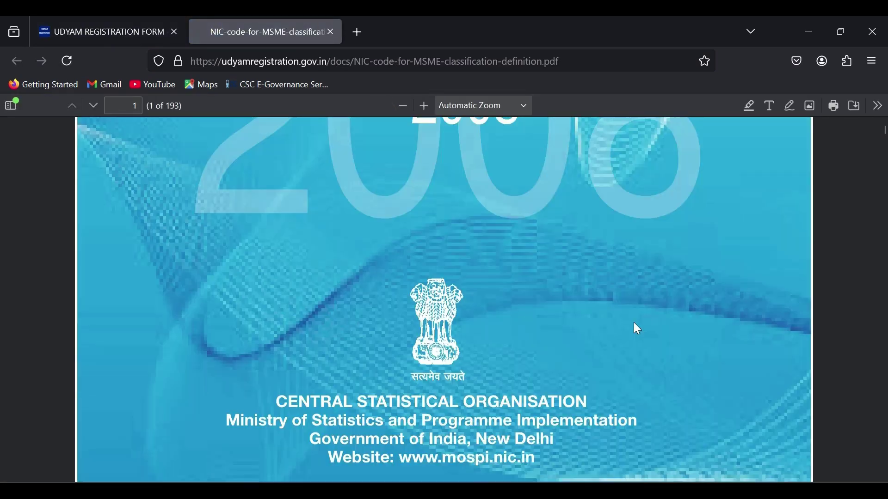
pyautogui.scroll(-2, 637, 329)
pyautogui.moveTo(885, 153); pyautogui.dragTo(885, 175)
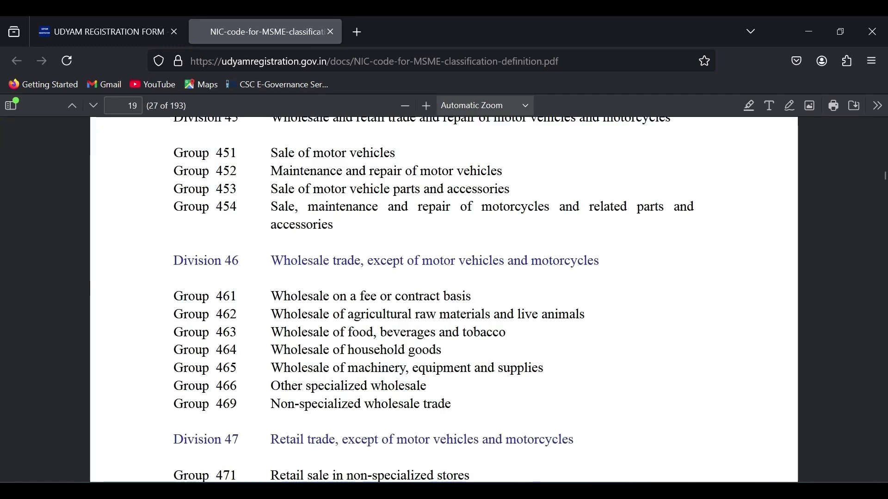
pyautogui.scroll(-5, 364, 255)
pyautogui.scroll(-1, 369, 313)
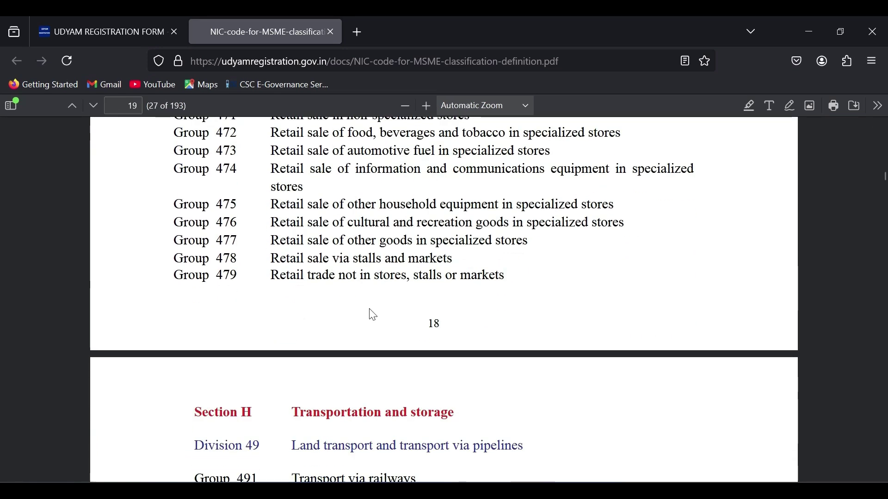
pyautogui.scroll(6, 369, 313)
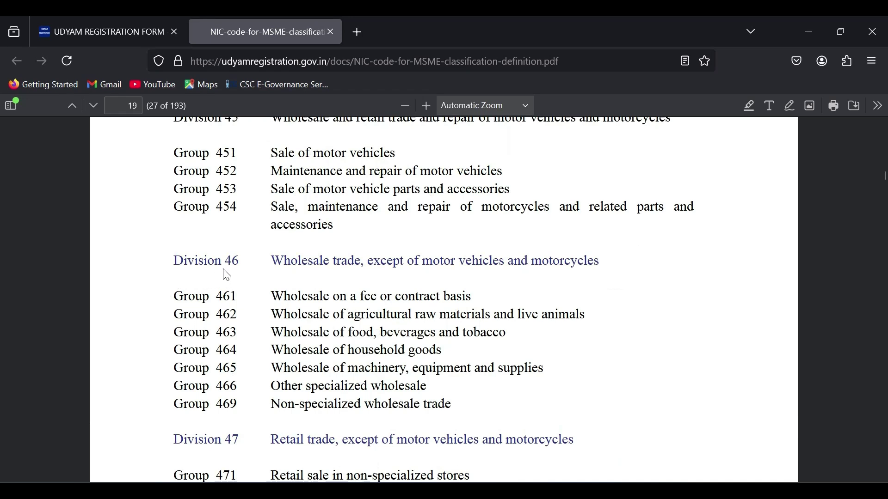
pyautogui.scroll(4, 243, 276)
pyautogui.scroll(8, 245, 277)
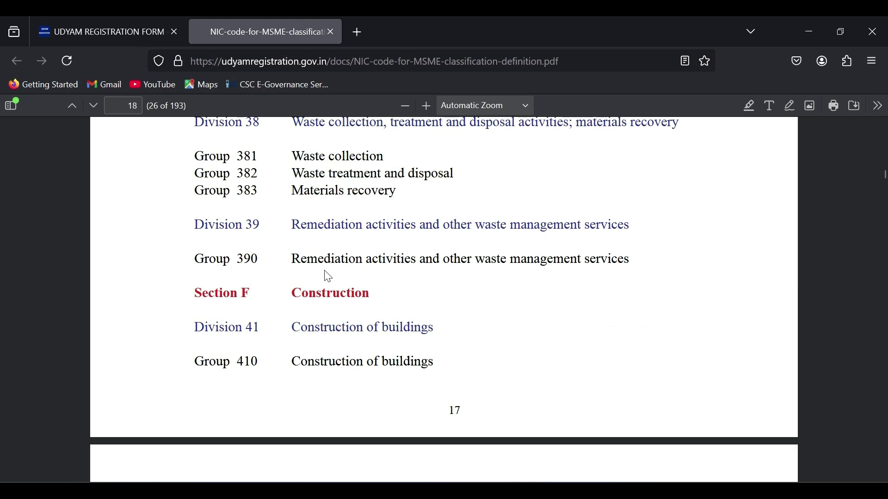
pyautogui.scroll(7, 328, 276)
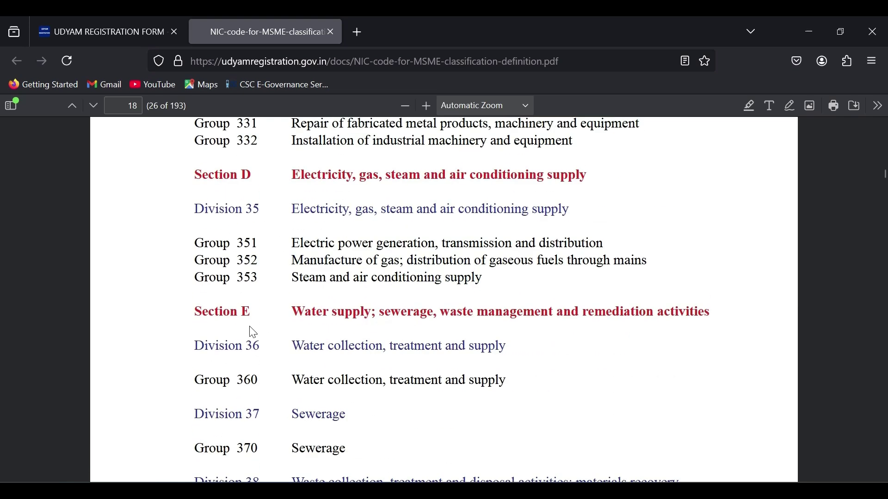
pyautogui.scroll(-7, 303, 363)
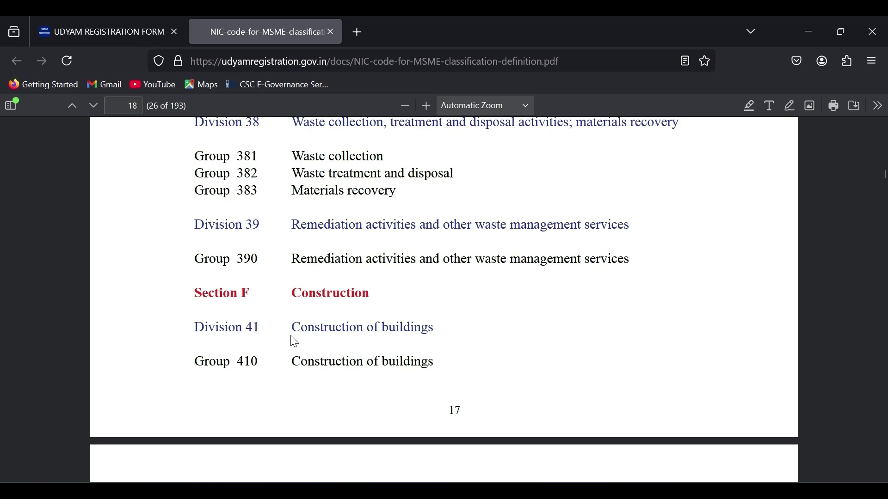
pyautogui.scroll(-3, 370, 359)
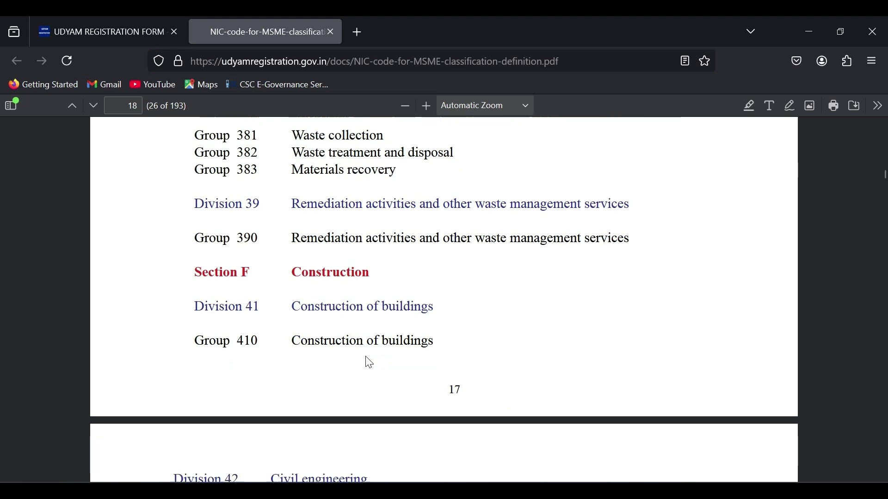
# Highlight Division 41, Group 410, and the Group 421 and 429 codes.
pyautogui.click(211, 183)
pyautogui.click(210, 149)
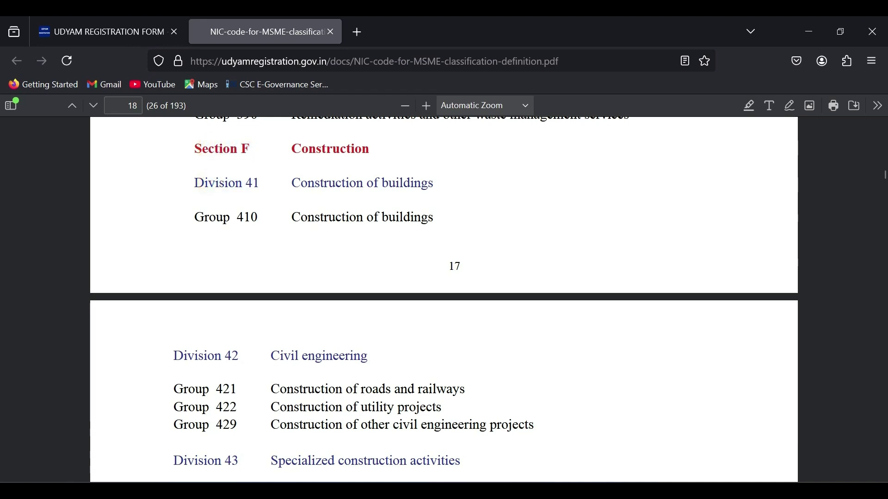
pyautogui.moveTo(204, 183); pyautogui.dragTo(258, 184)
pyautogui.moveTo(205, 218); pyautogui.dragTo(263, 234)
pyautogui.moveTo(204, 389); pyautogui.dragTo(230, 424)
pyautogui.click(207, 398)
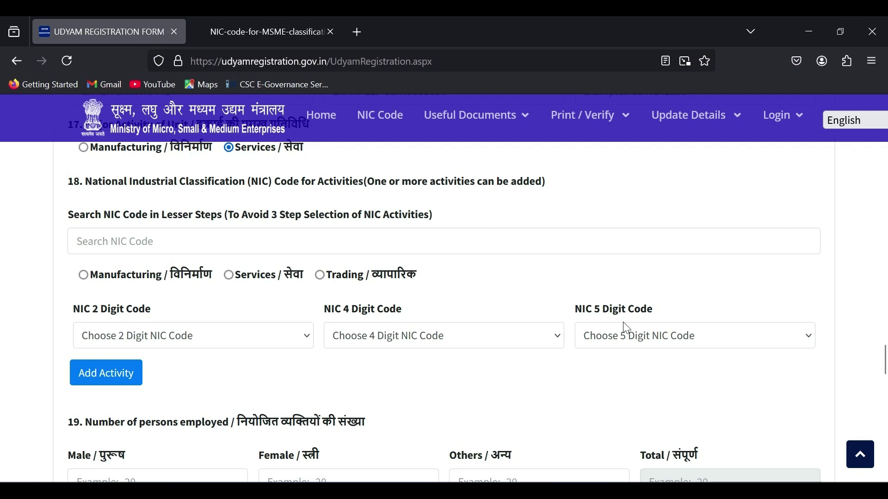
# Mark the NIC activity as Manufacturing and return to the NIC code PDF.
pyautogui.click(85, 275)
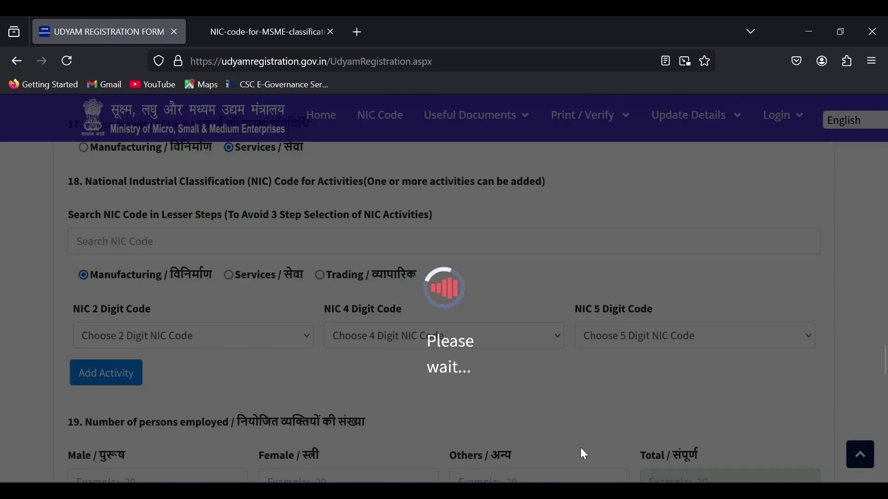
pyautogui.click(282, 37)
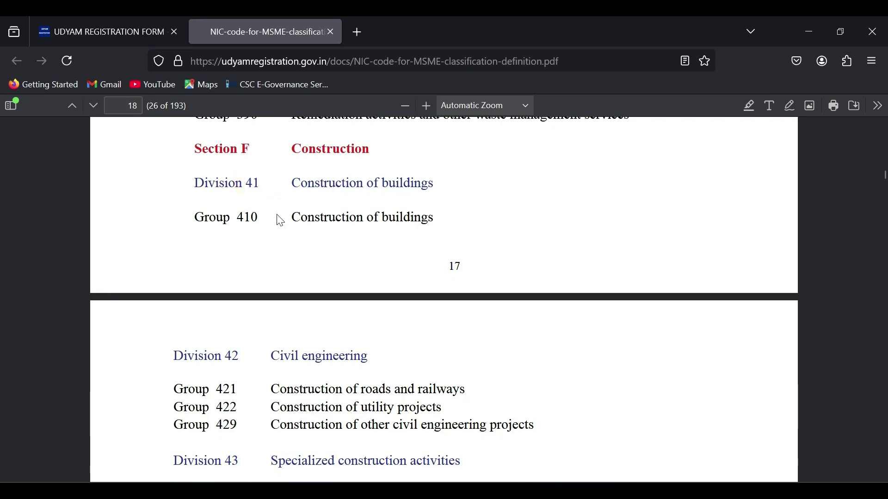
# Highlight the Group 429 civil engineering code in the NIC PDF, then return to the registration form.
pyautogui.click(112, 26)
pyautogui.hotkey('ctrl', 'Tab')
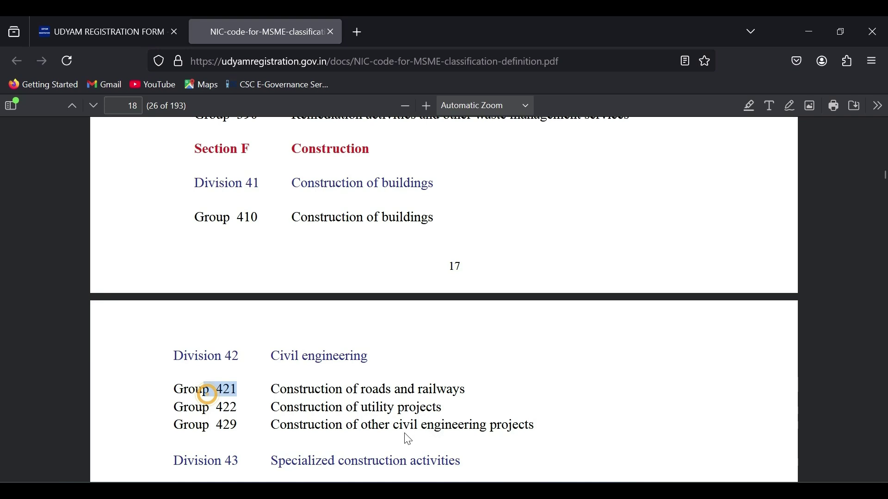
pyautogui.moveTo(222, 425); pyautogui.dragTo(230, 425)
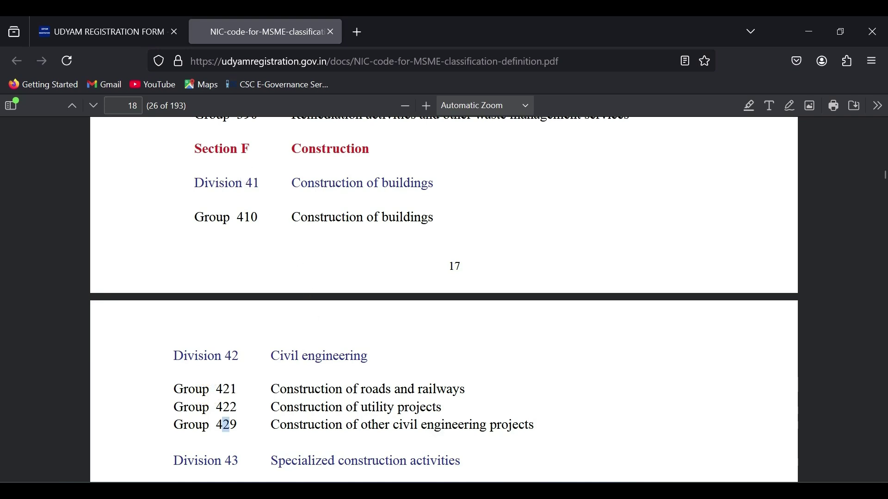
pyautogui.click(112, 28)
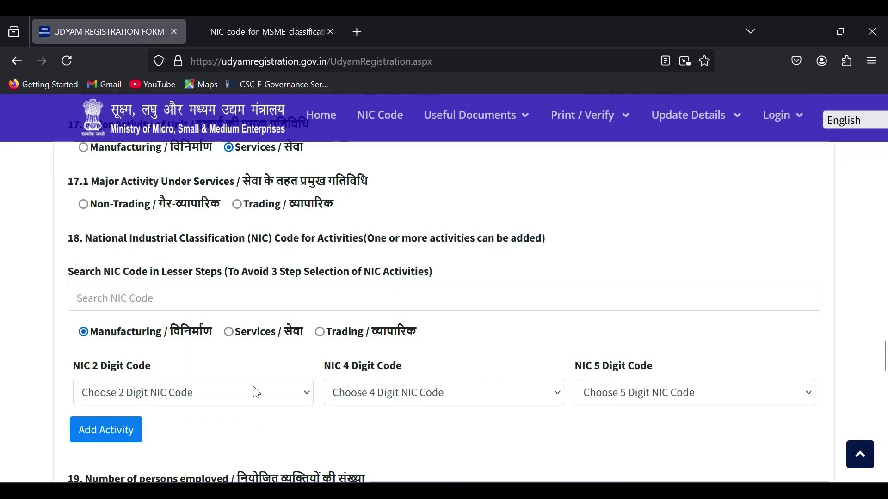
# Pick NIC codes 42, 4210 and 42101 for road construction from the three dropdowns.
pyautogui.click(256, 393)
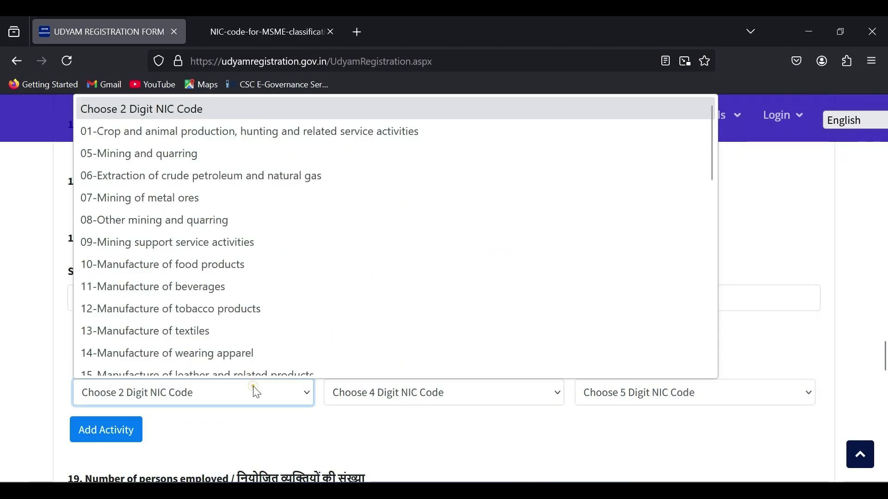
pyautogui.scroll(-8, 239, 283)
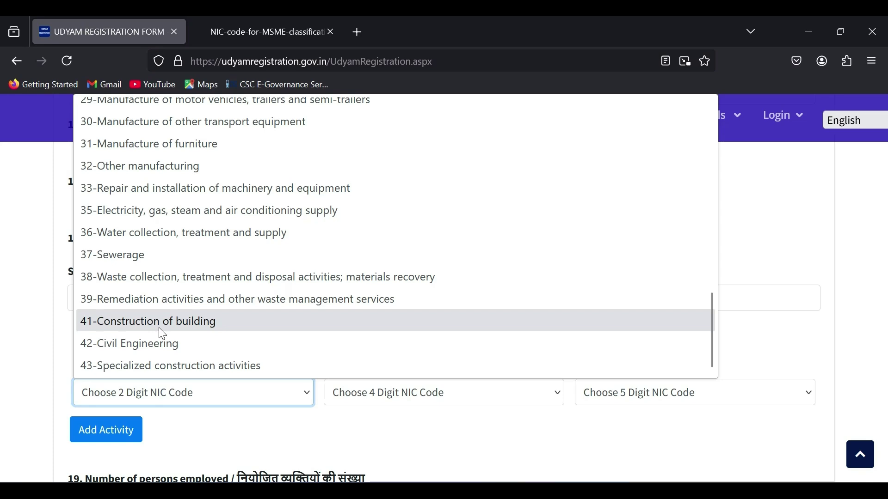
pyautogui.click(158, 326)
pyautogui.click(387, 392)
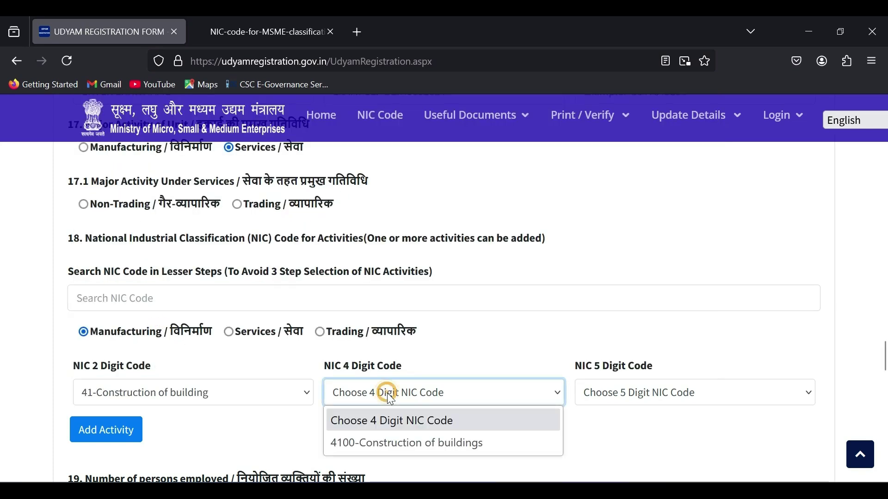
pyautogui.click(353, 446)
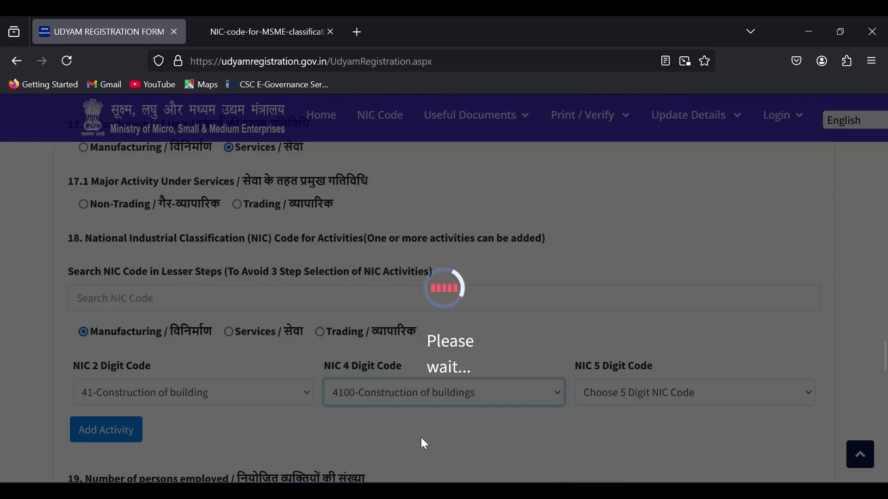
pyautogui.click(629, 392)
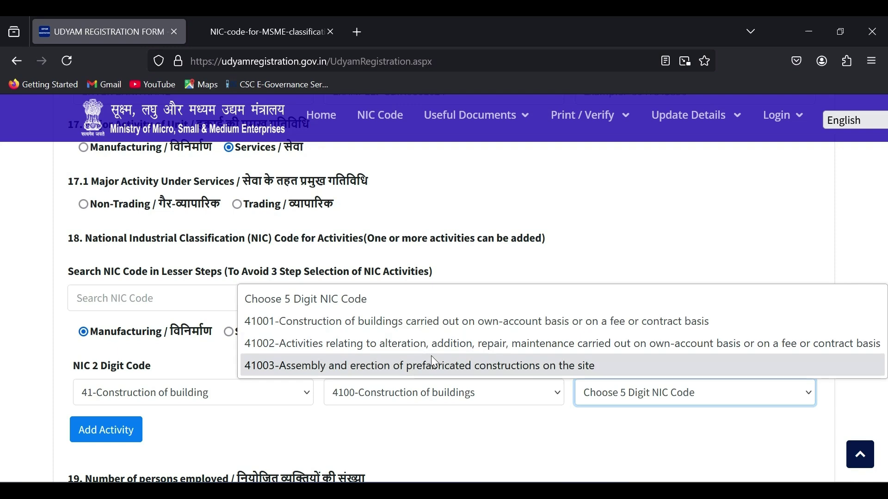
pyautogui.click(383, 324)
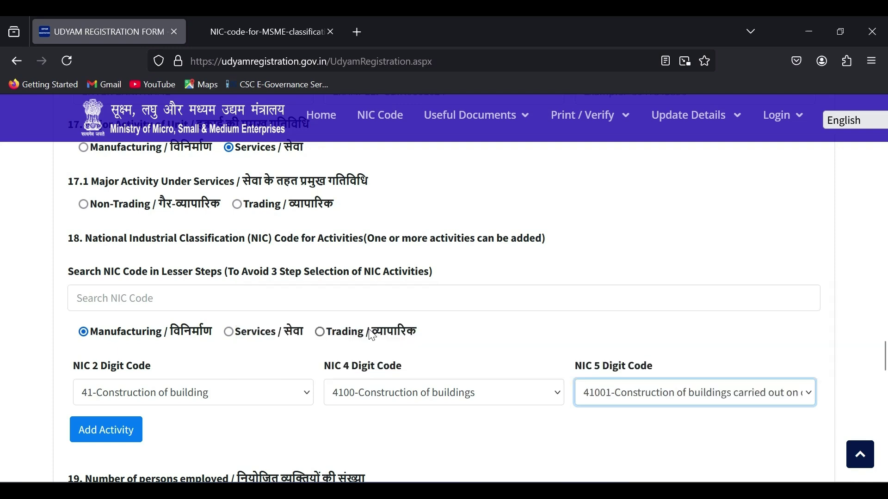
# Add the 42101 road-construction activity to the NIC activities list as a second Manufacturing entry.
pyautogui.click(114, 432)
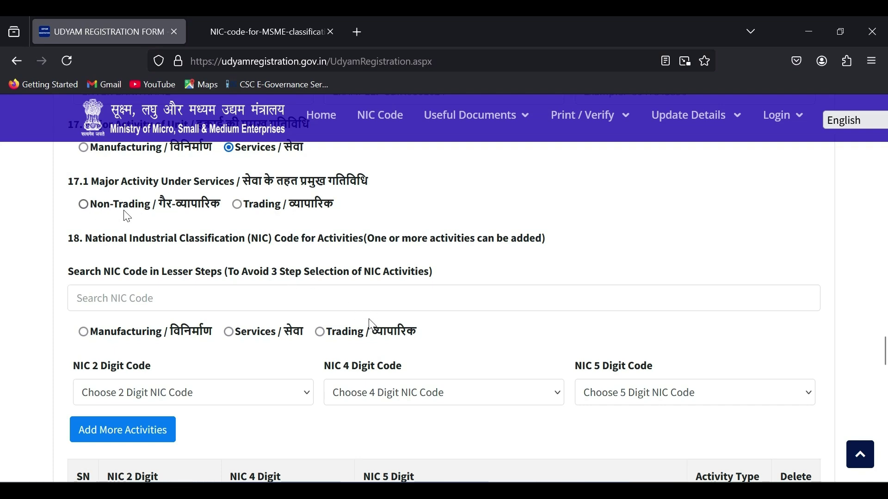
pyautogui.scroll(-3, 194, 353)
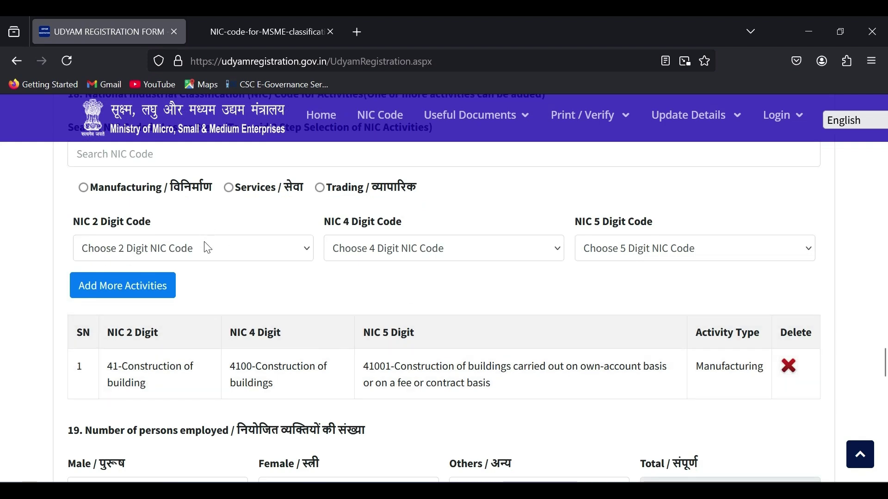
pyautogui.click(83, 188)
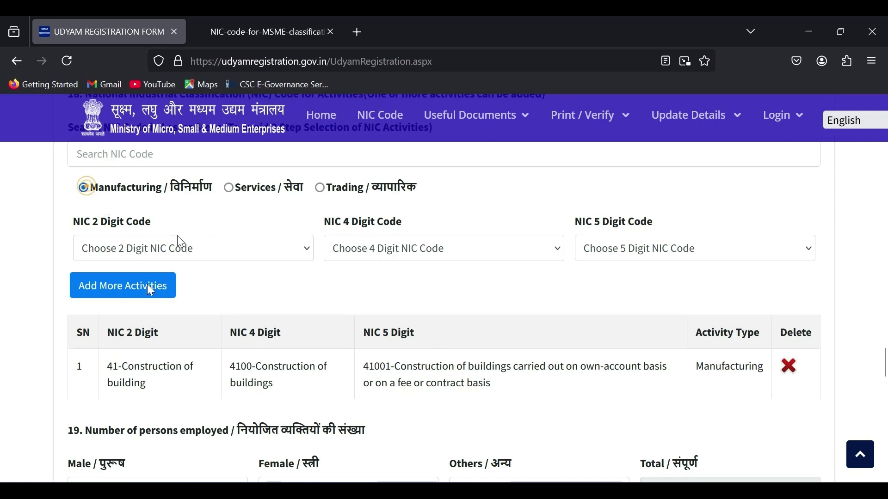
pyautogui.click(147, 285)
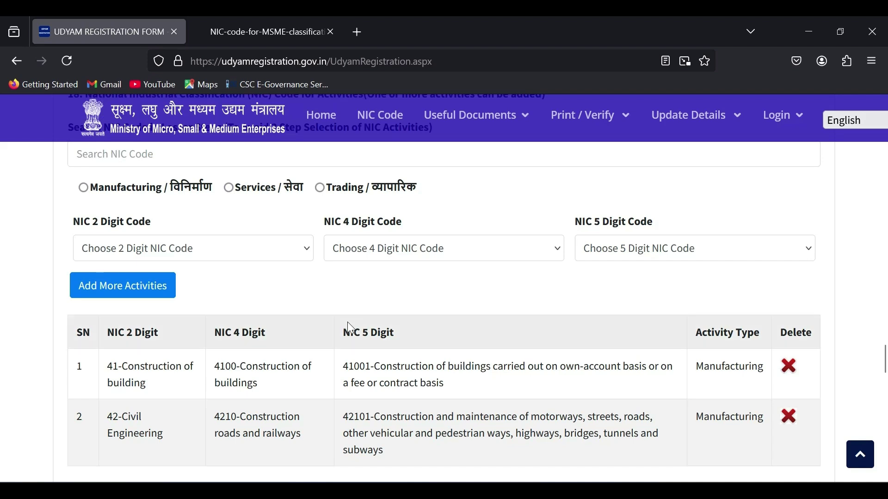
pyautogui.scroll(-4, 348, 322)
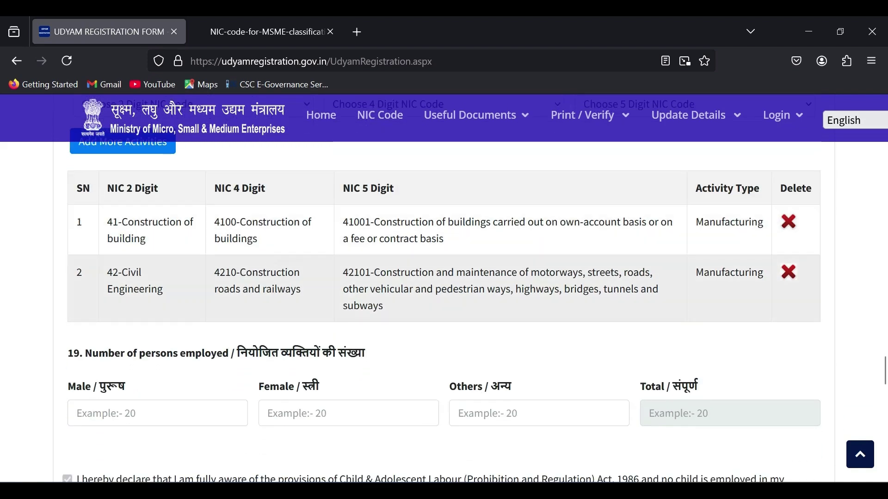
pyautogui.scroll(-2, 353, 309)
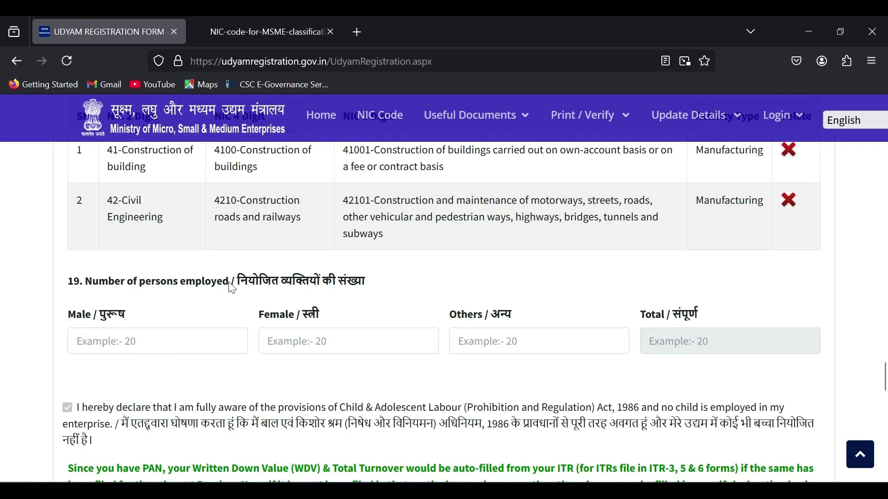
# Enter 5 male, 2 female and 0 other employees in section 19.
pyautogui.click(176, 342)
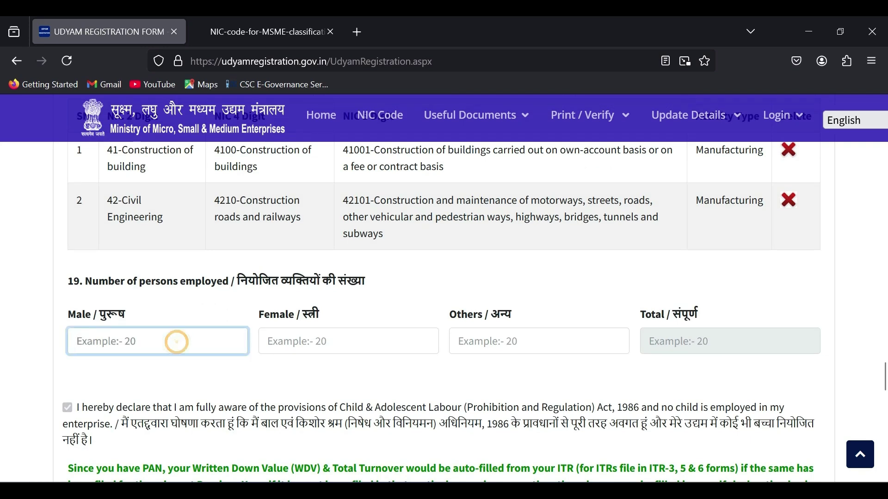
pyautogui.write('5')
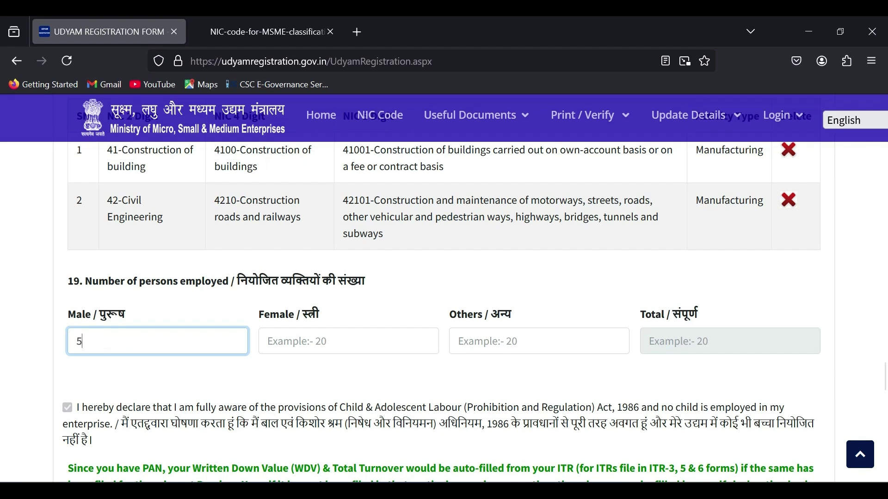
pyautogui.press('Tab')
pyautogui.click(311, 340)
pyautogui.write('2')
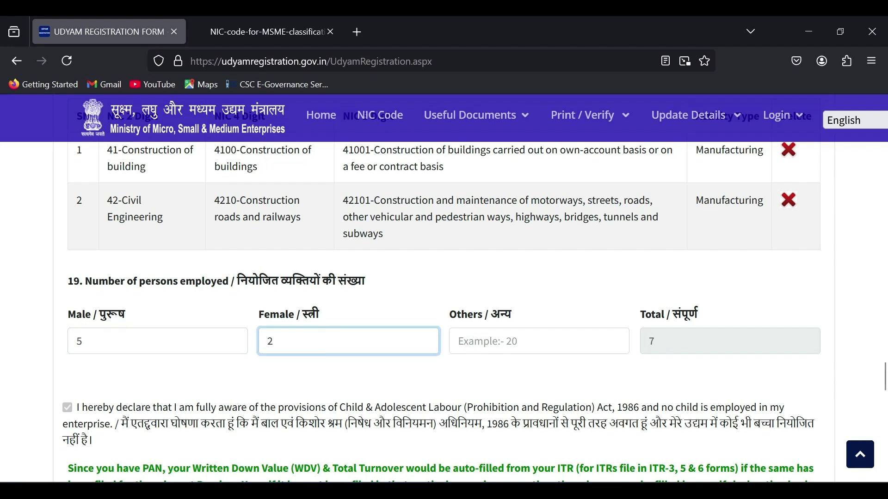
pyautogui.press('Tab')
pyautogui.click(501, 336)
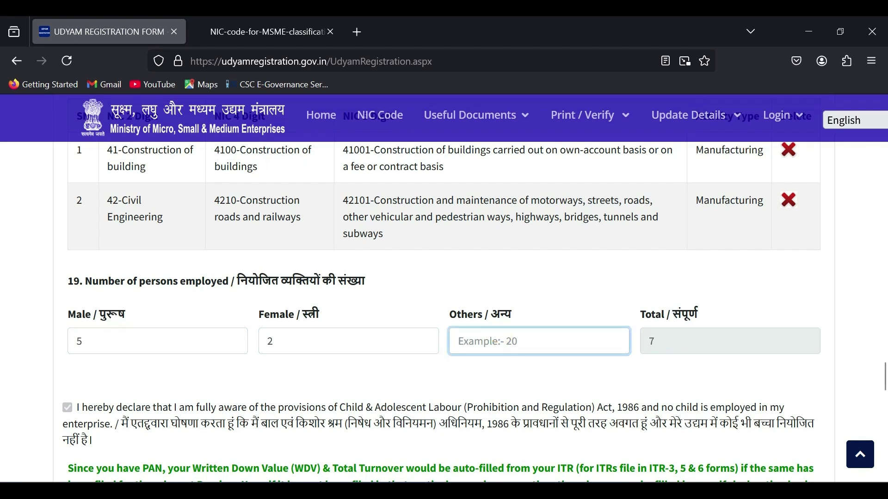
pyautogui.write('0')
# Scroll down to the Investment in Plant and Machinery section.
pyautogui.scroll(-3, 553, 367)
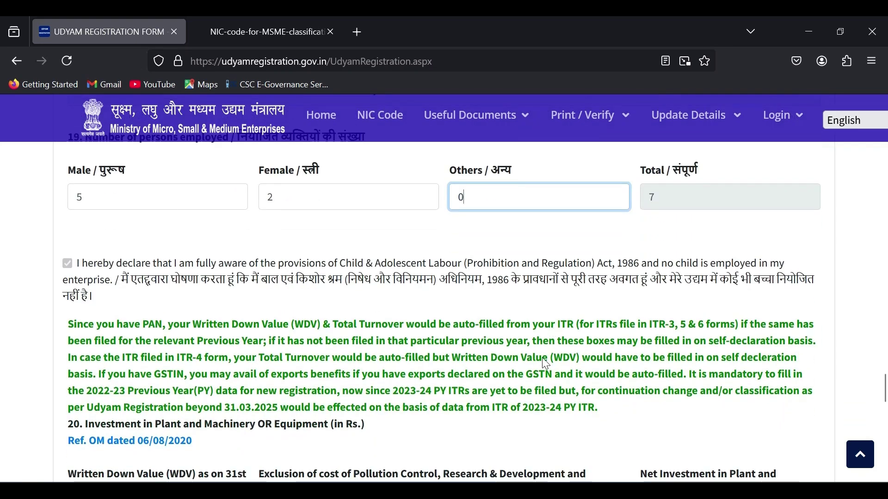
pyautogui.scroll(-3, 546, 363)
pyautogui.moveTo(86, 280); pyautogui.dragTo(278, 298)
pyautogui.click(290, 304)
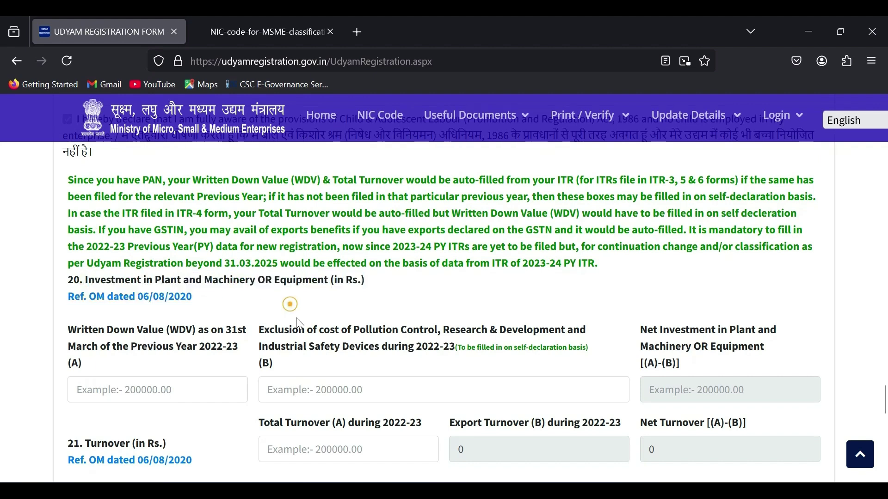
pyautogui.scroll(-3, 300, 322)
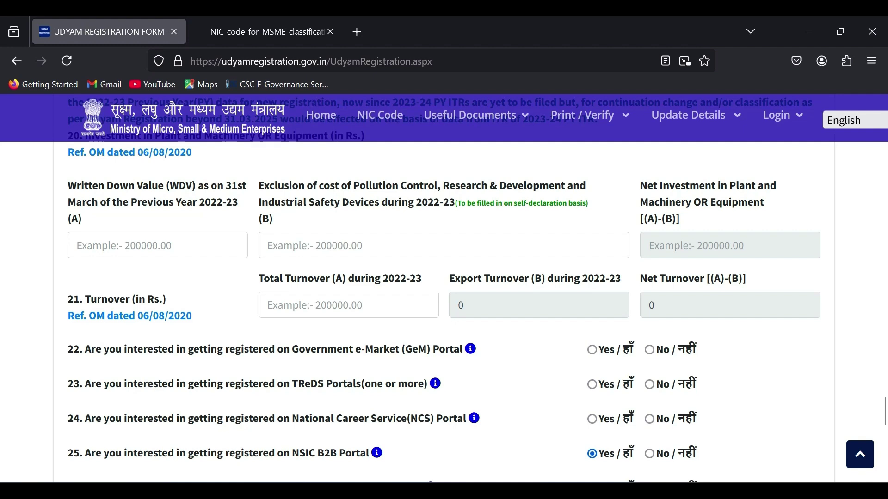
# Enter 250000 as the Written Down Value and 30000 as the exclusion amount.
pyautogui.scroll(3, 444, 282)
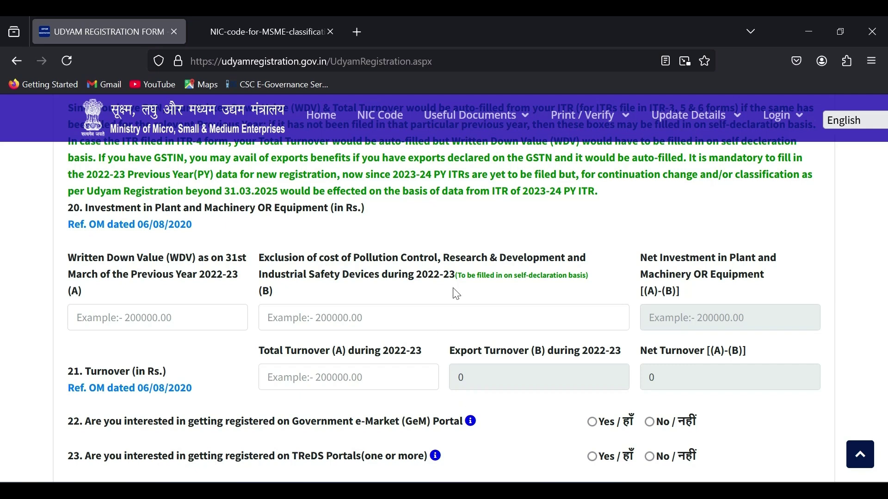
pyautogui.click(141, 317)
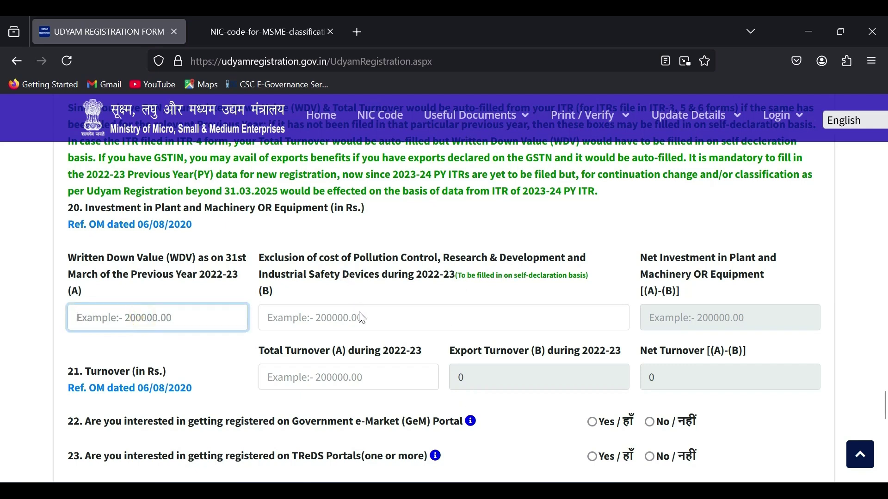
pyautogui.write('250000')
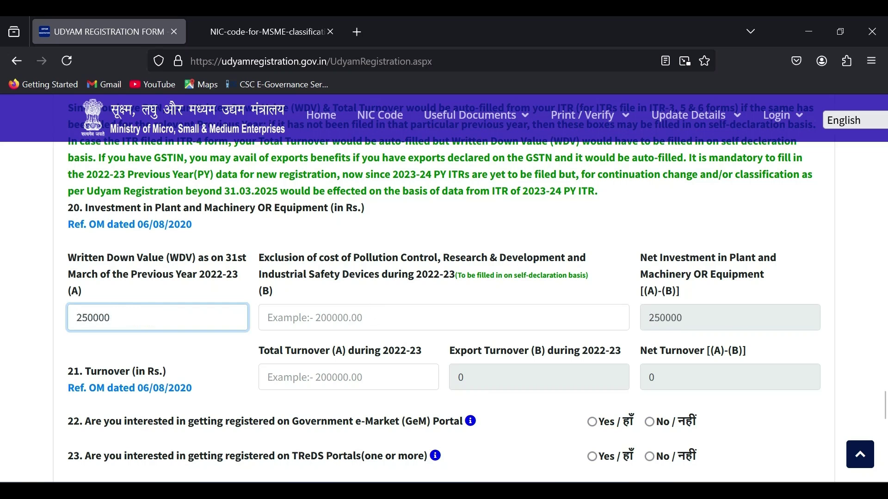
pyautogui.click(282, 319)
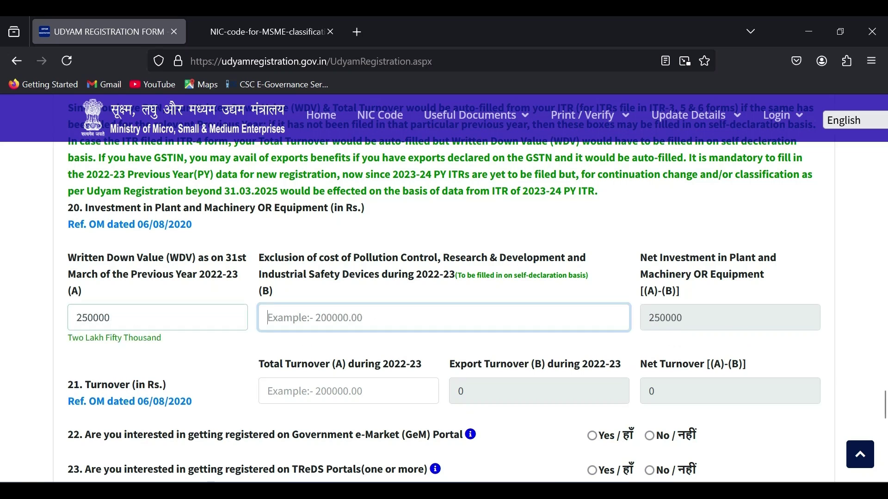
pyautogui.write('3')
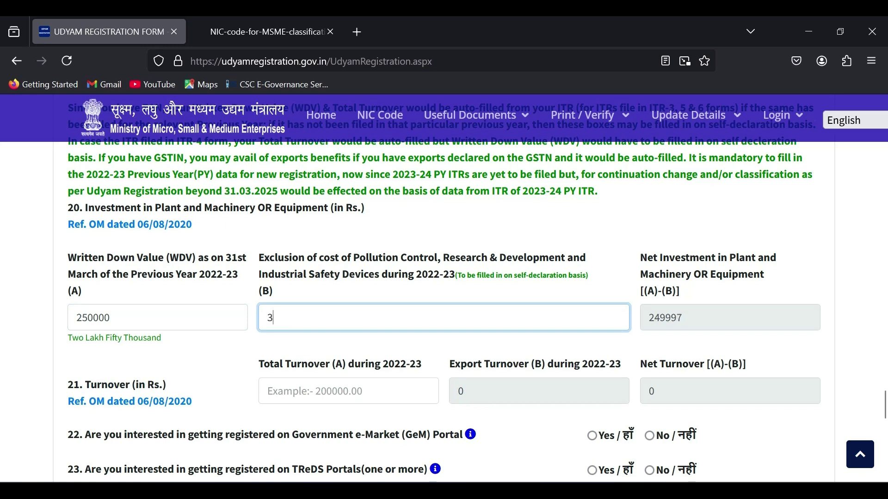
pyautogui.write('0000')
pyautogui.click(661, 342)
# Correct both the Written Down Value and the exclusion amount to 0.
pyautogui.click(219, 317)
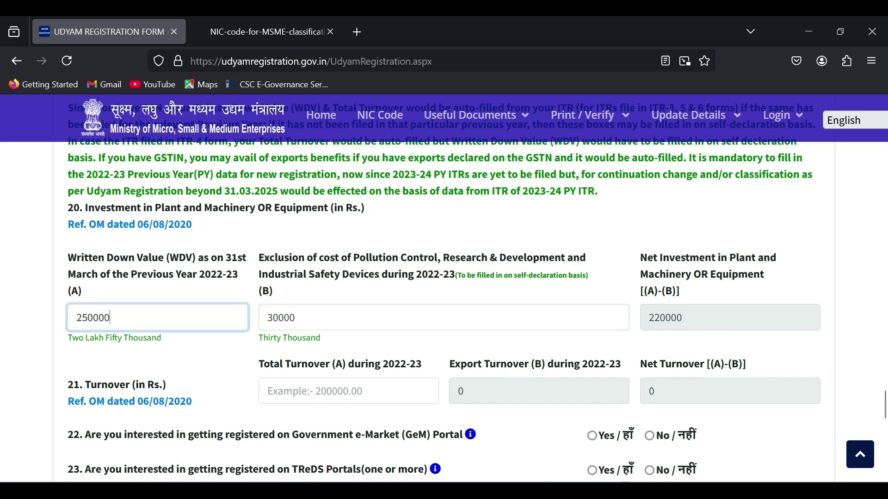
pyautogui.press('BackSpace')
pyautogui.press('BackSpace')
pyautogui.press('BackSpace')
pyautogui.press('BackSpace')
pyautogui.press('BackSpace')
pyautogui.press('BackSpace')
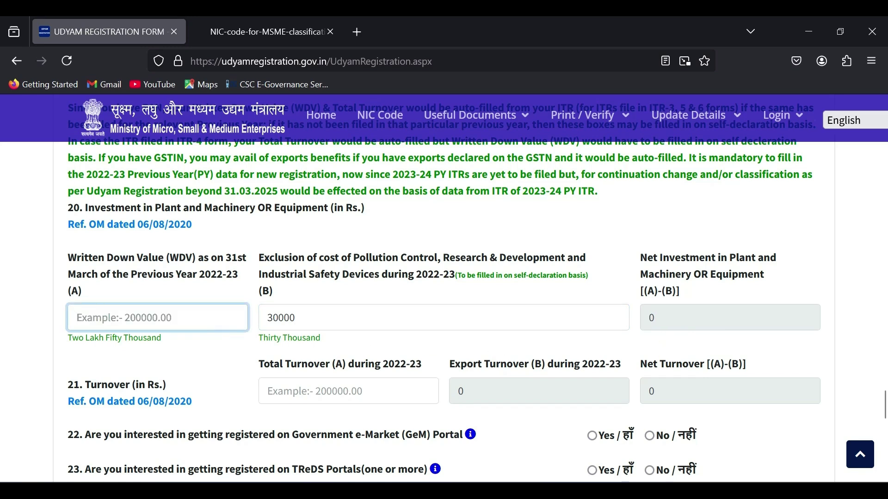
pyautogui.write('0')
pyautogui.click(323, 318)
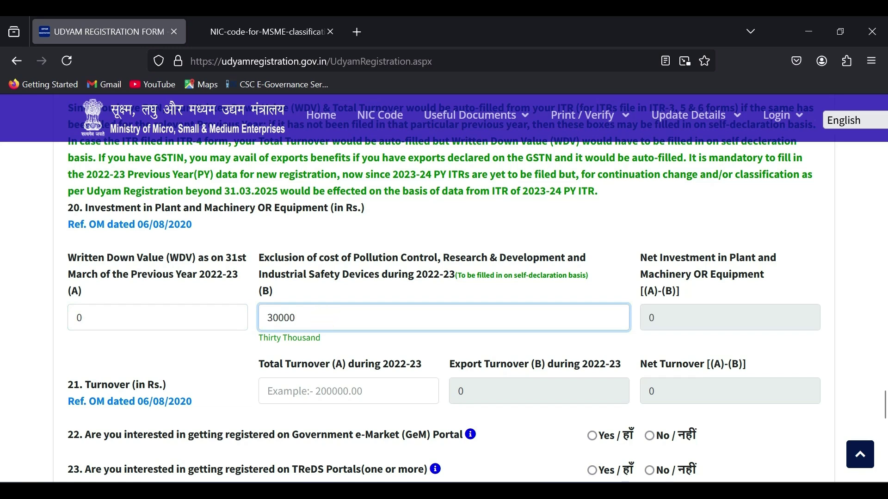
pyautogui.press('BackSpace')
pyautogui.press('BackSpace')
pyautogui.press('BackSpace')
pyautogui.press('BackSpace')
pyautogui.press('BackSpace')
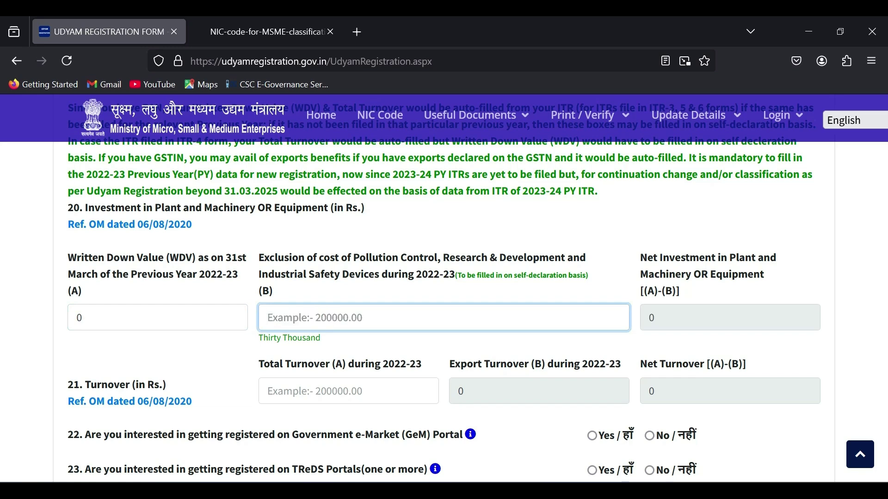
pyautogui.write('0')
pyautogui.click(365, 350)
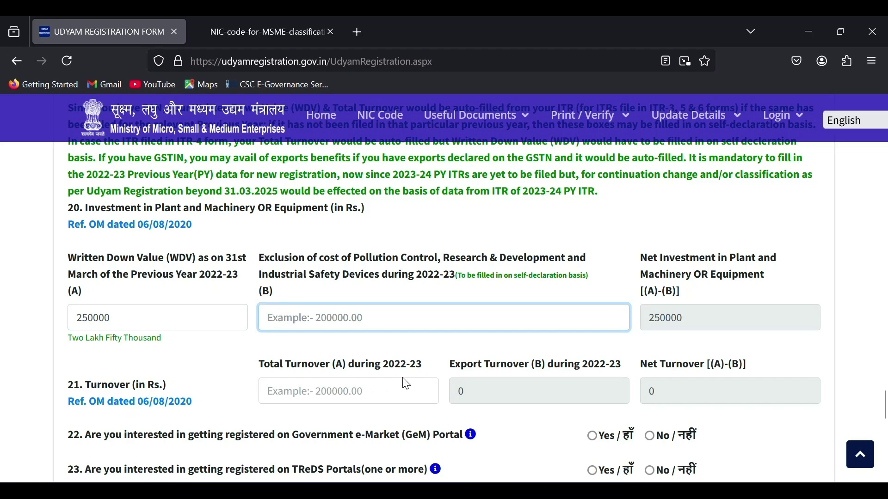
pyautogui.scroll(-5, 406, 384)
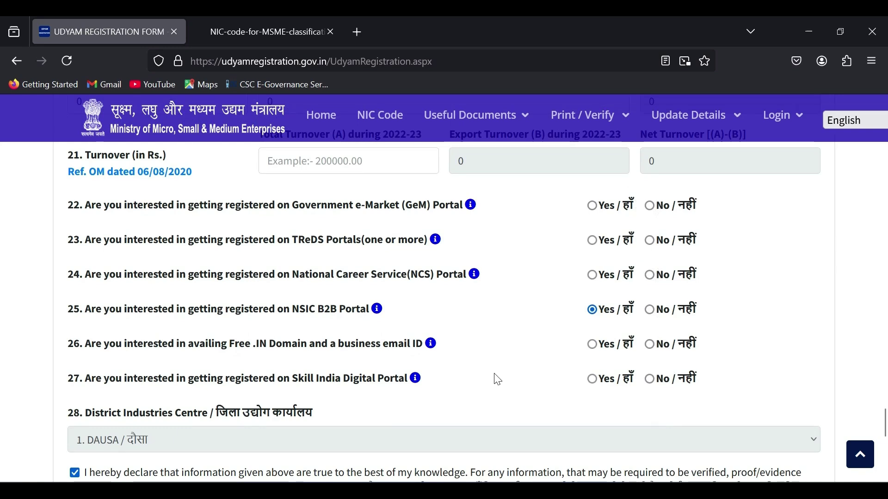
pyautogui.scroll(-3, 496, 376)
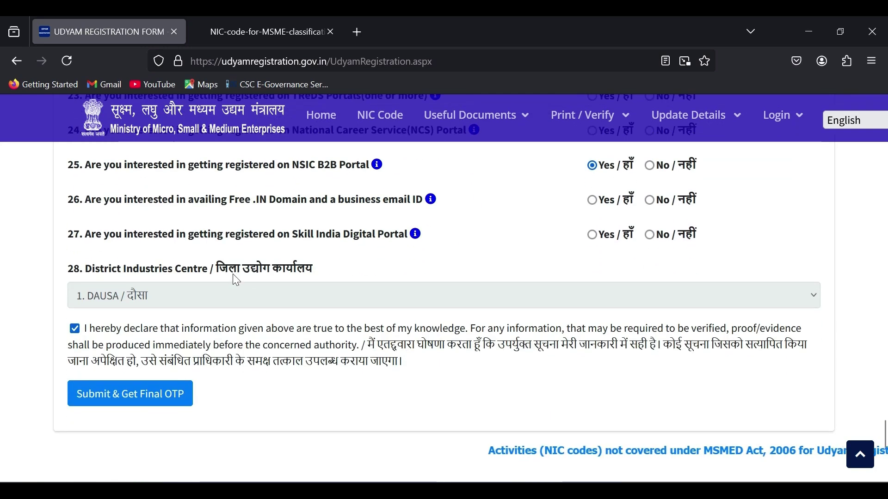
pyautogui.scroll(10, 552, 360)
pyautogui.scroll(-3, 524, 358)
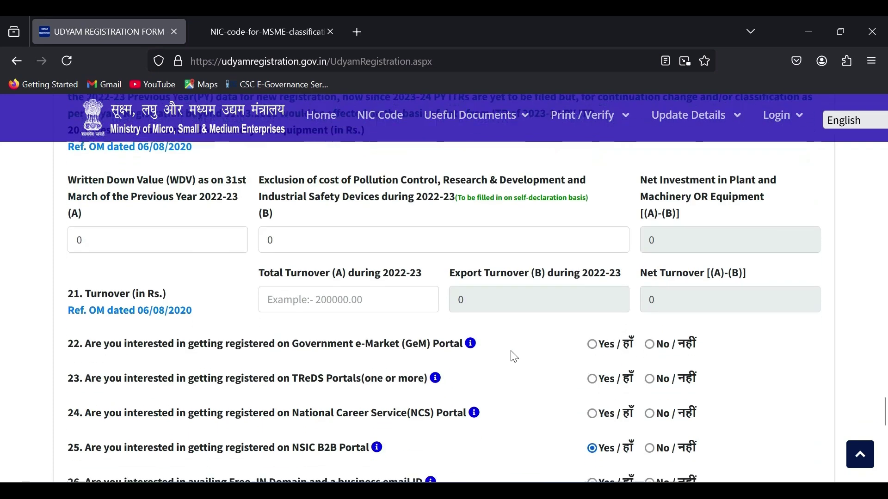
pyautogui.scroll(-6, 514, 357)
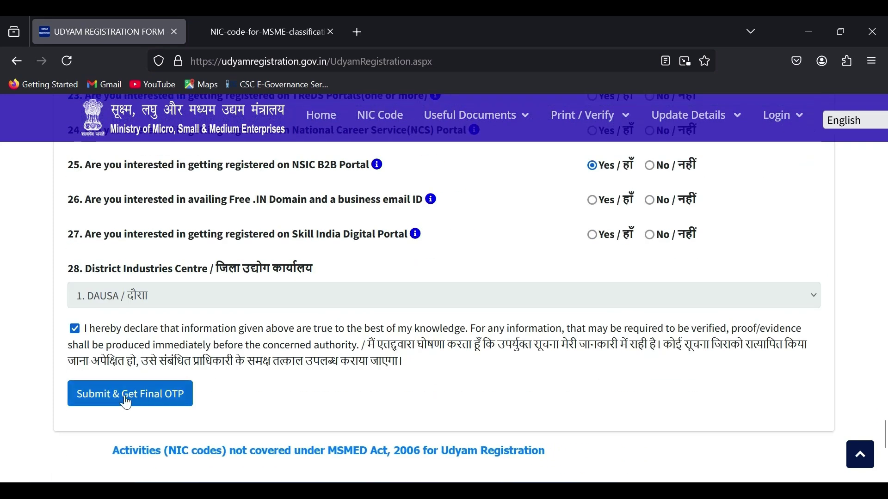